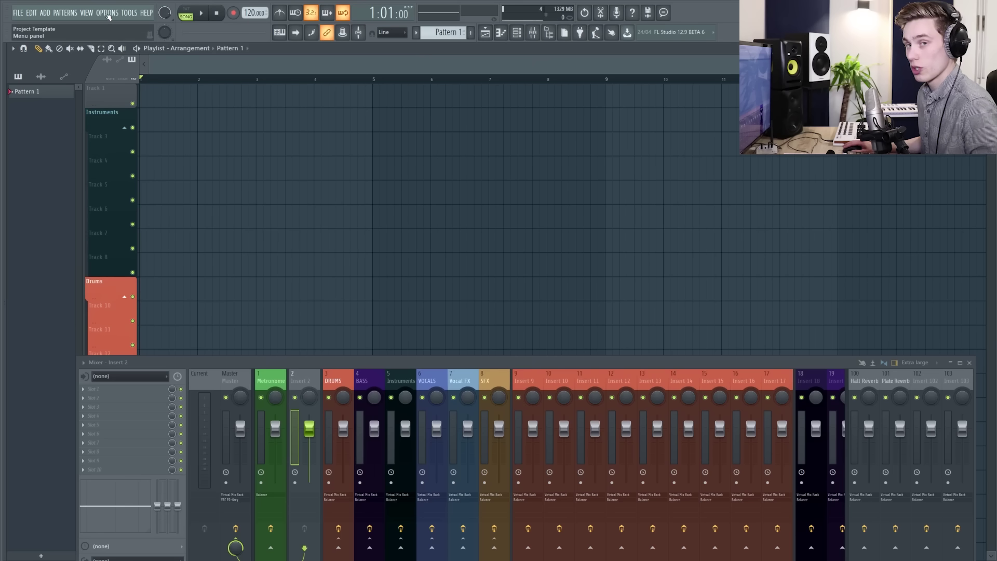
# Open Audio settings from Options and select Mackie ASIO Driver as the audio device
pyautogui.click(108, 13)
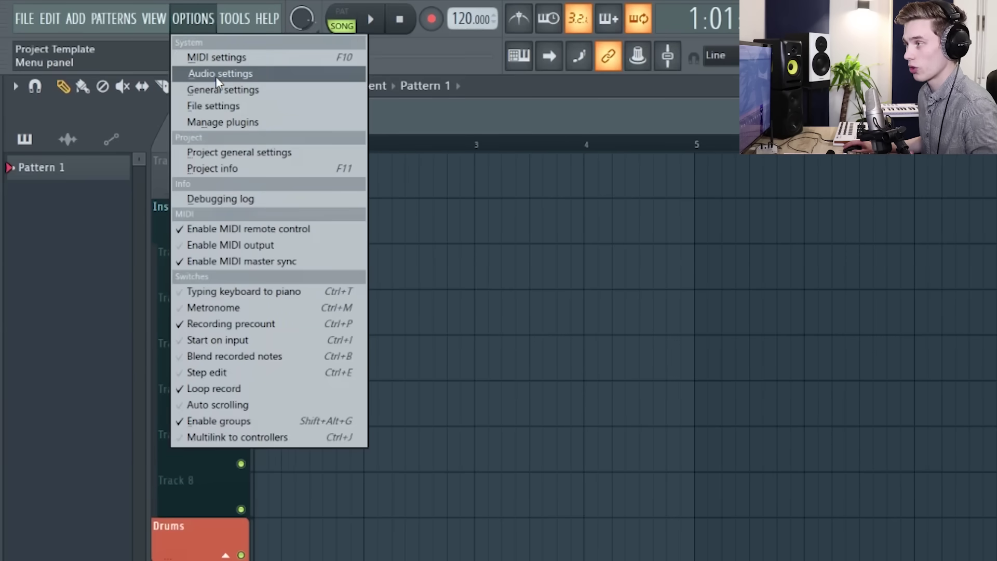
pyautogui.click(217, 75)
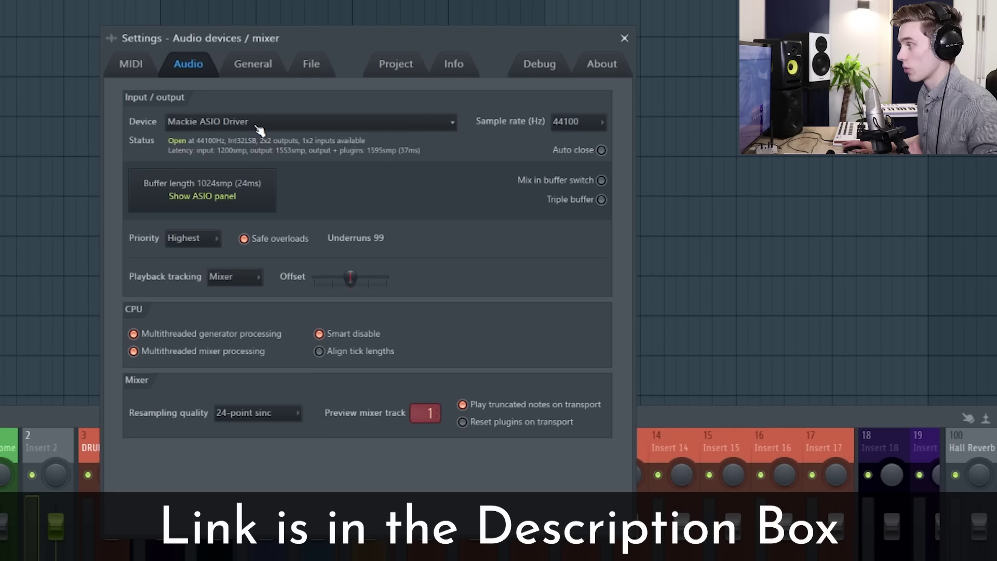
pyautogui.click(216, 125)
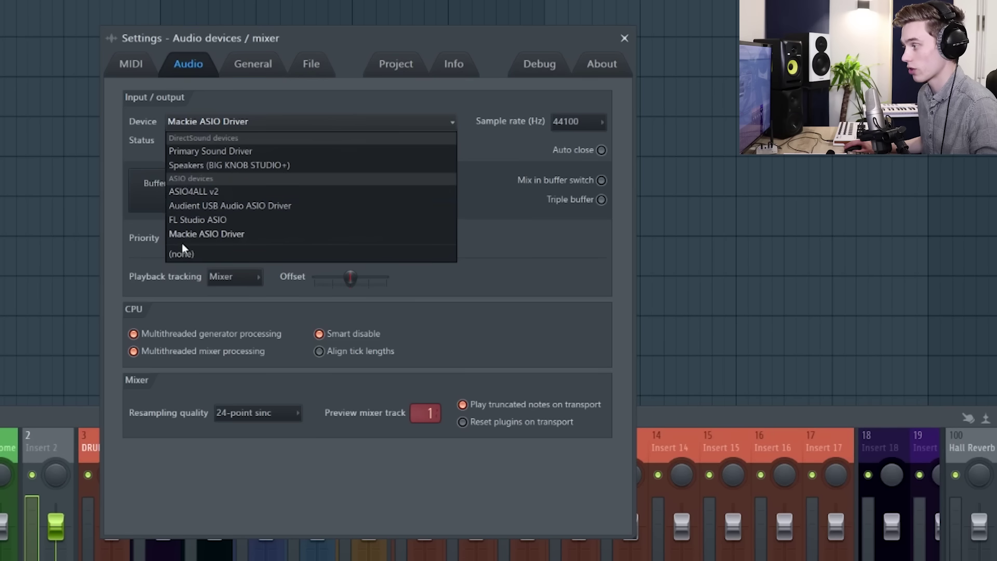
pyautogui.click(207, 238)
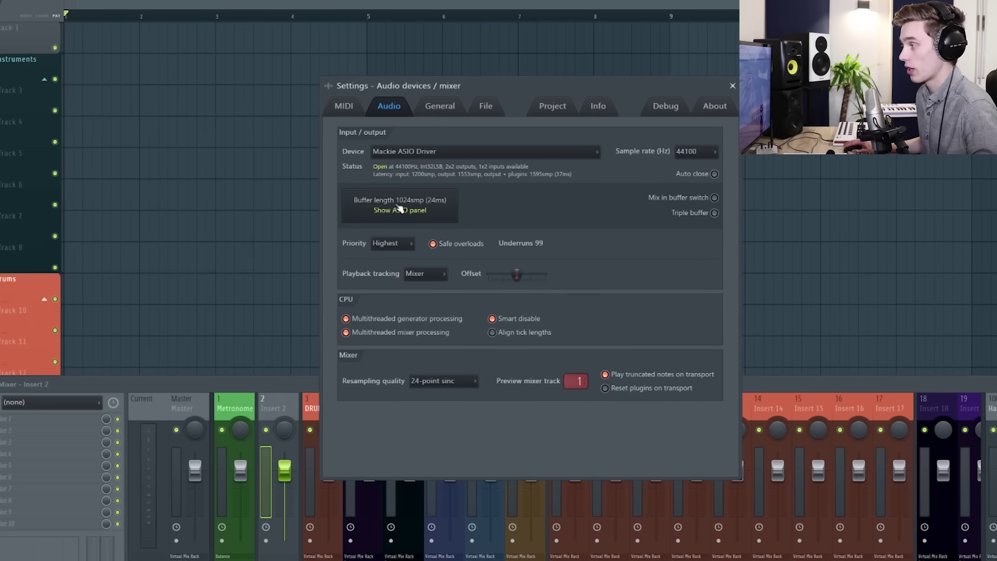
# In the Mackie Control Panel, keep the ASIO buffer at 1024 samples, then close the panel
pyautogui.click(390, 209)
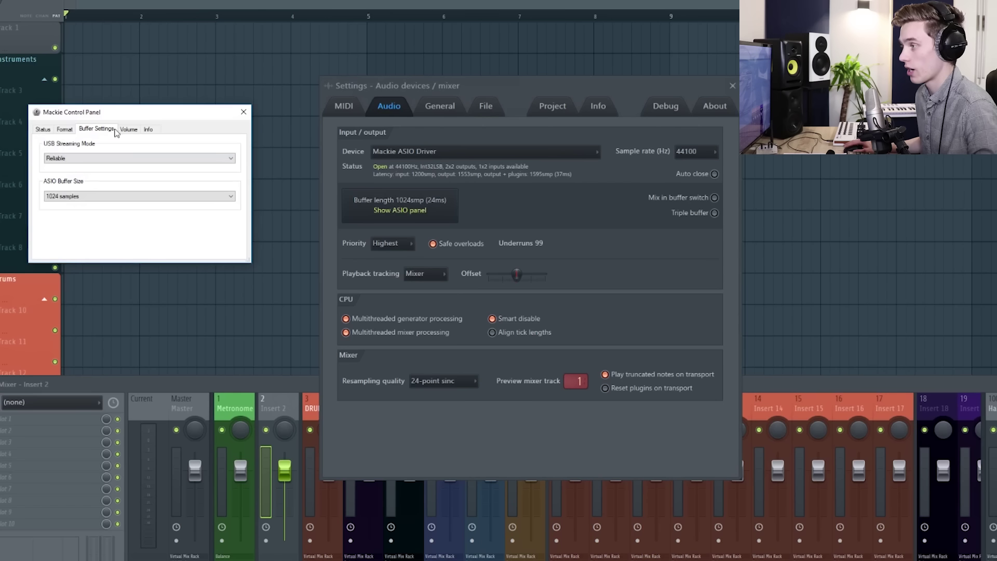
pyautogui.click(136, 198)
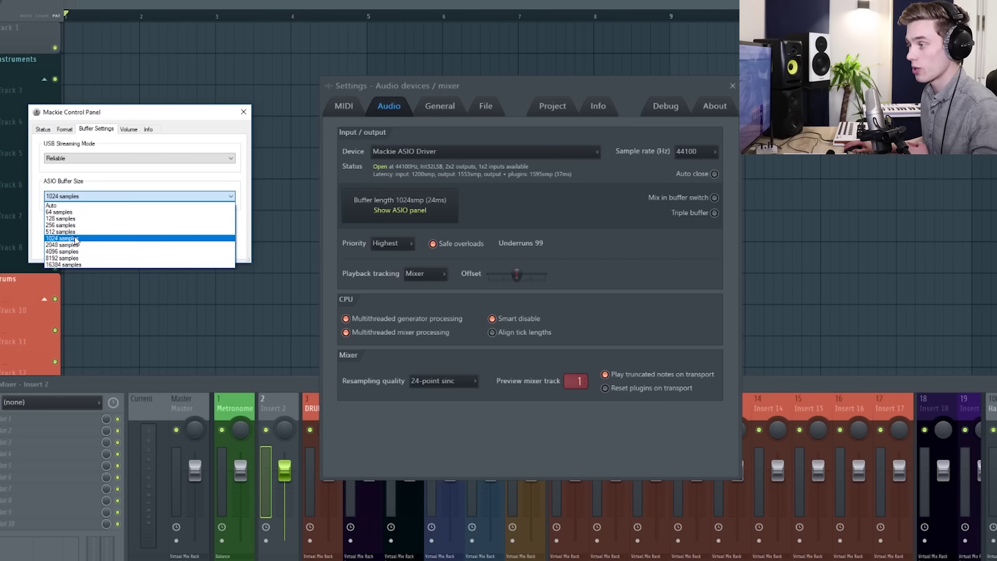
pyautogui.click(76, 239)
pyautogui.click(244, 112)
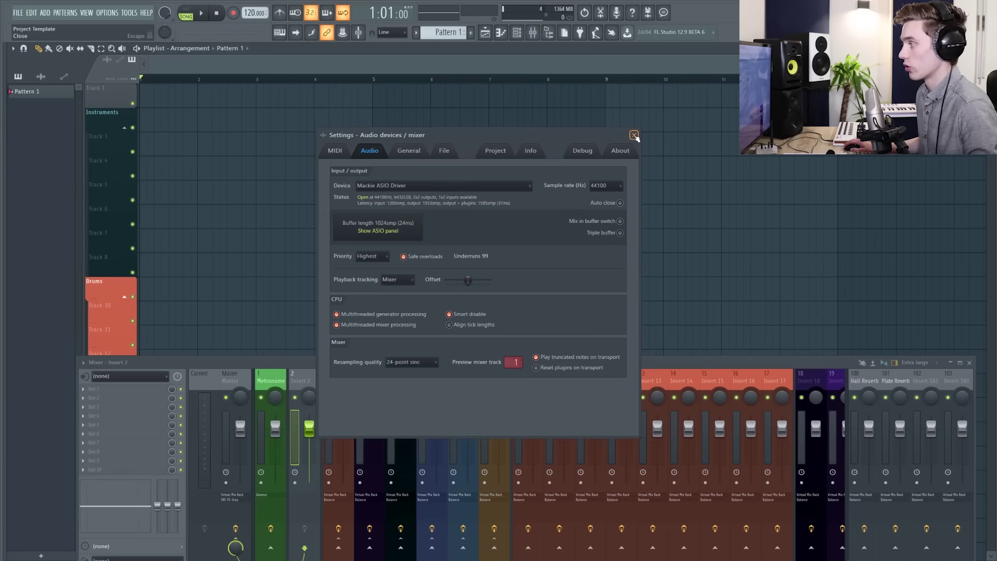
# Close Audio settings and nudge the mixer window slightly up and left beneath the playlist
pyautogui.click(732, 86)
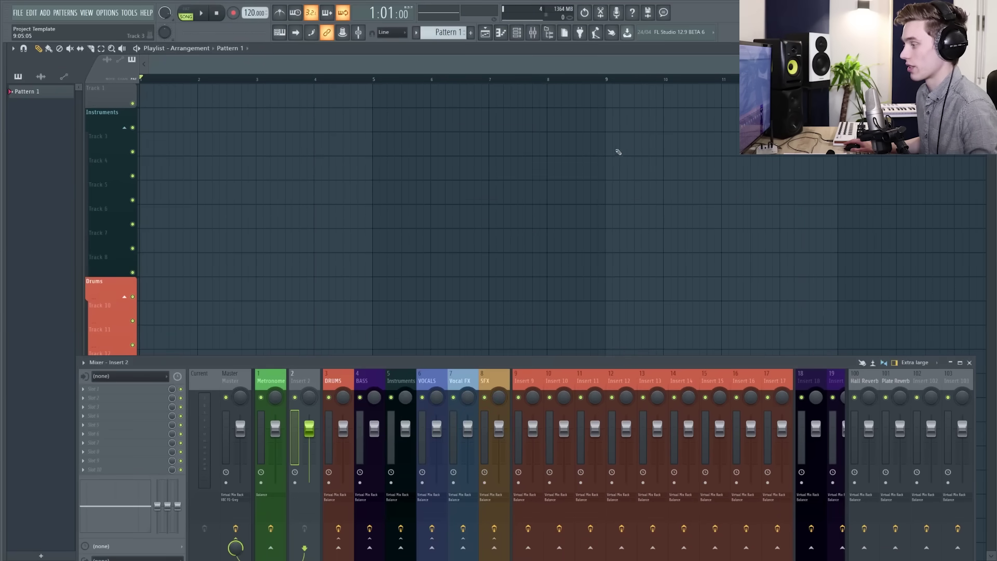
pyautogui.moveTo(352, 362); pyautogui.dragTo(349, 354)
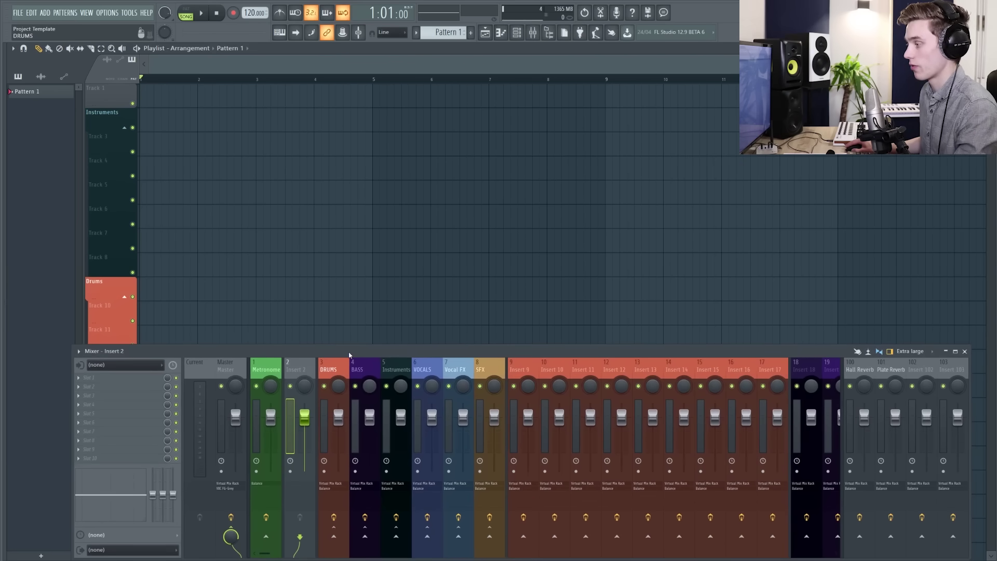
pyautogui.press('F9')
pyautogui.press('F9')
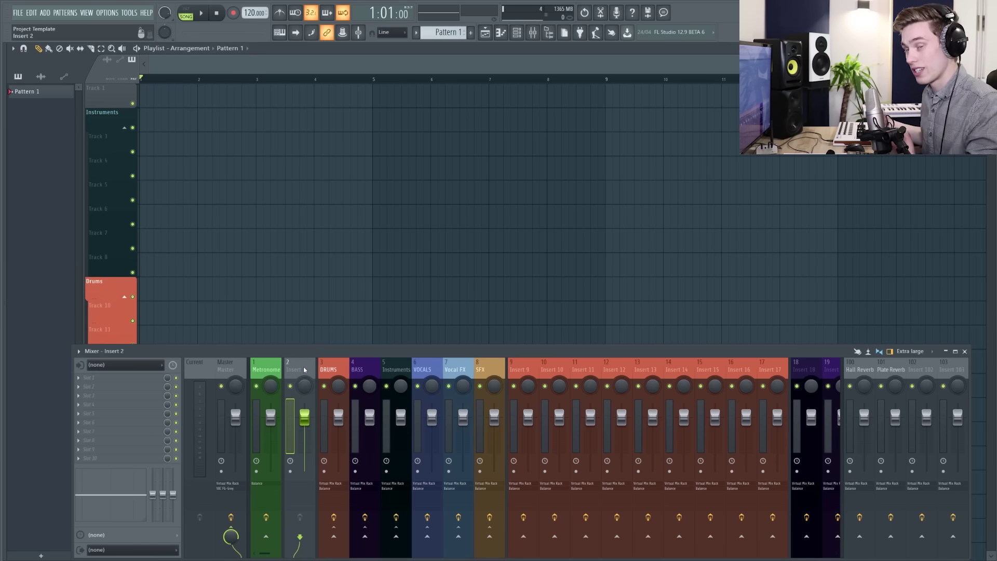
pyautogui.moveTo(304, 370); pyautogui.dragTo(294, 367)
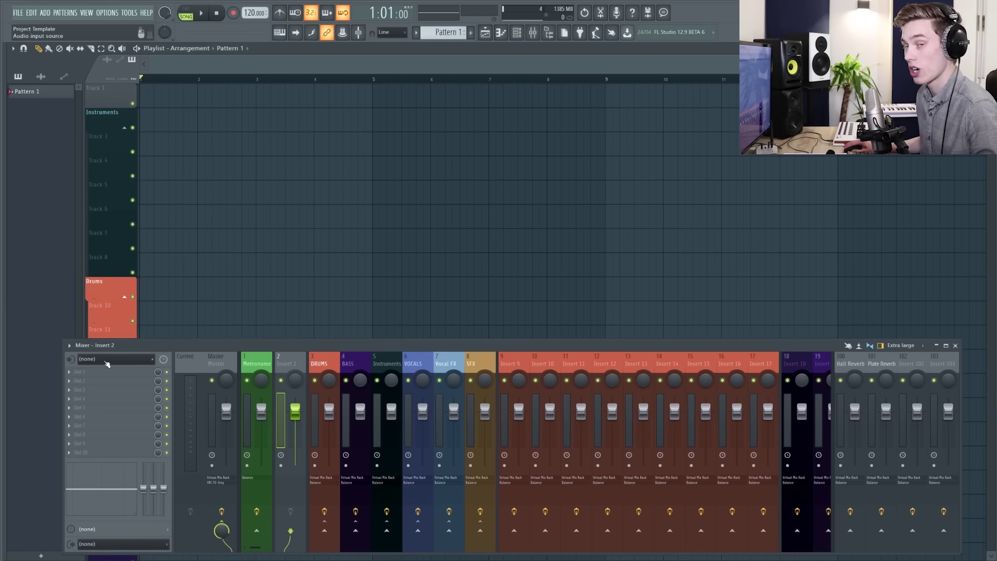
# Set mixer track Insert 2's audio input to Analog 1
pyautogui.click(148, 361)
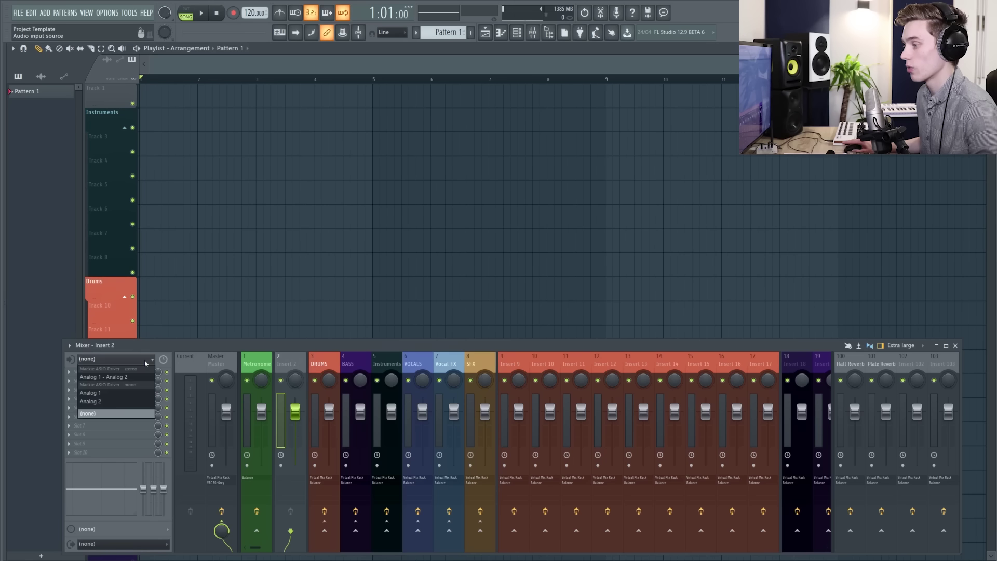
pyautogui.click(111, 393)
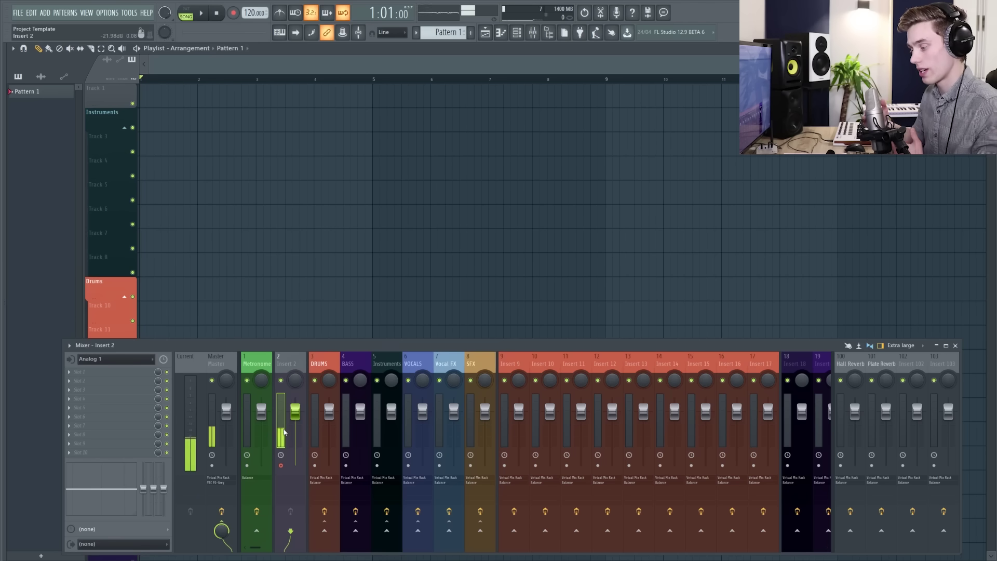
# Rename Insert 2 to 'Rec', colour it red, and arm it for recording
pyautogui.rightClick(286, 364)
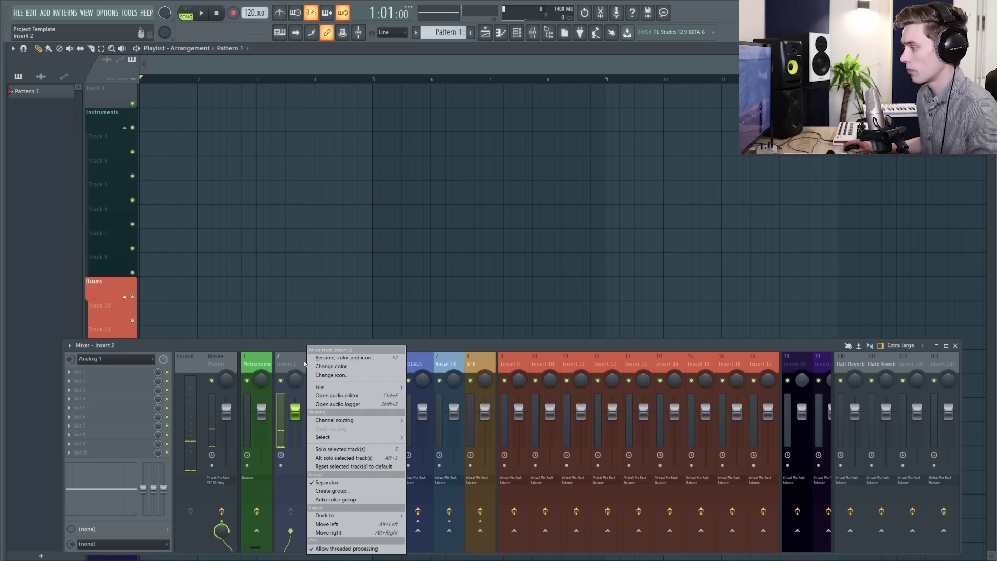
pyautogui.click(334, 359)
pyautogui.write('Rec')
pyautogui.click(333, 357)
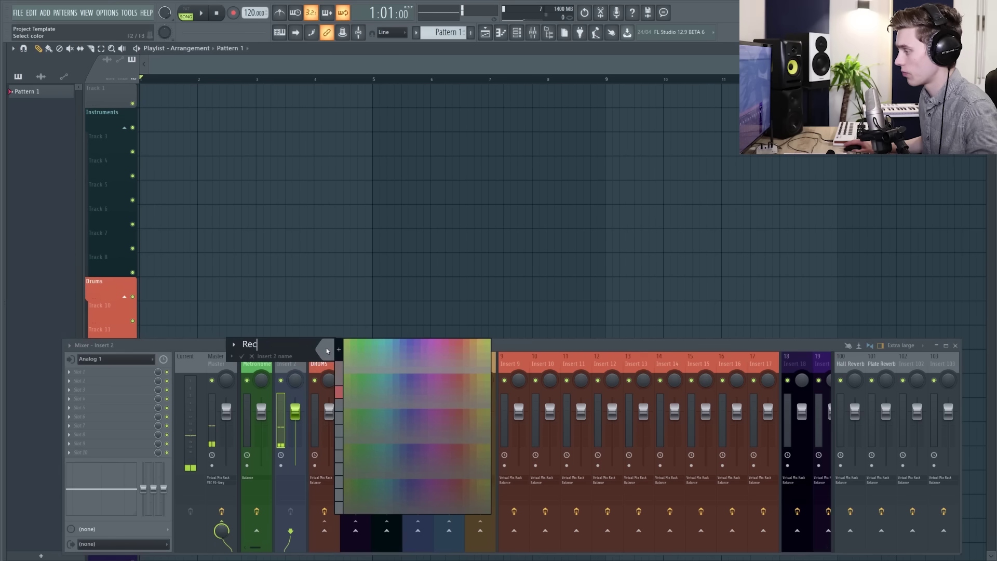
pyautogui.click(338, 393)
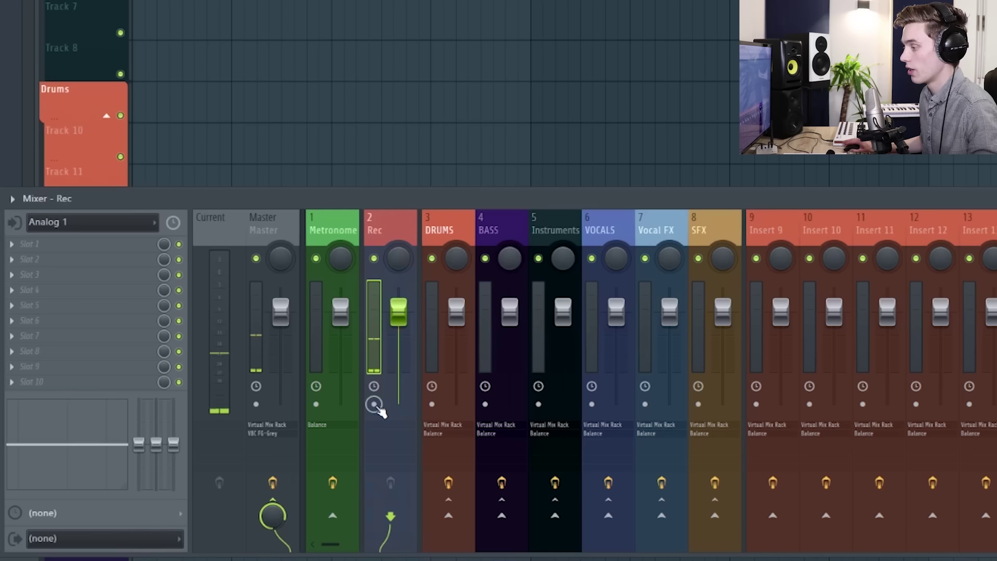
pyautogui.click(374, 404)
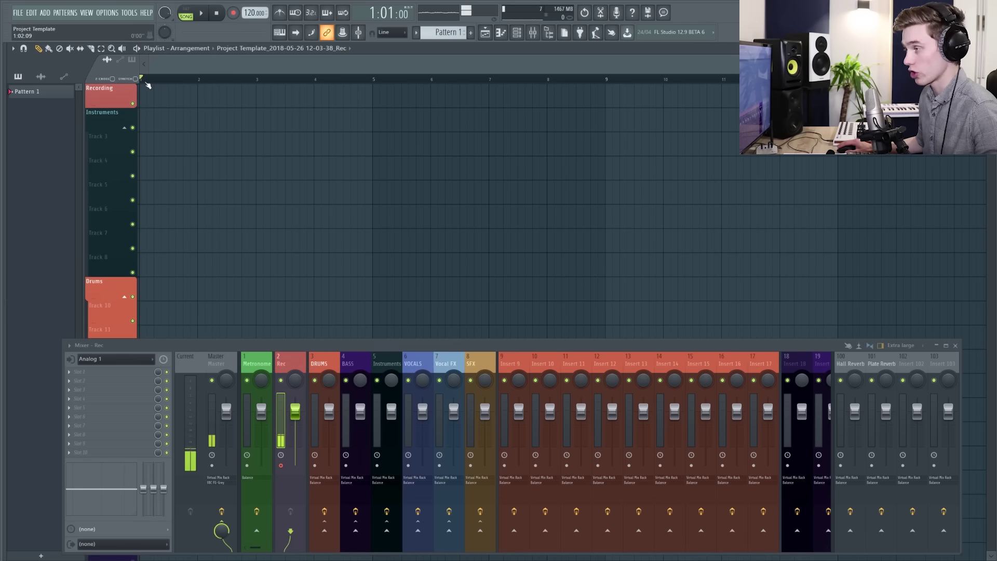
# Drag across the playlist ruler to select bars 1 to 5 as the recording range
pyautogui.moveTo(142, 83); pyautogui.dragTo(377, 86)
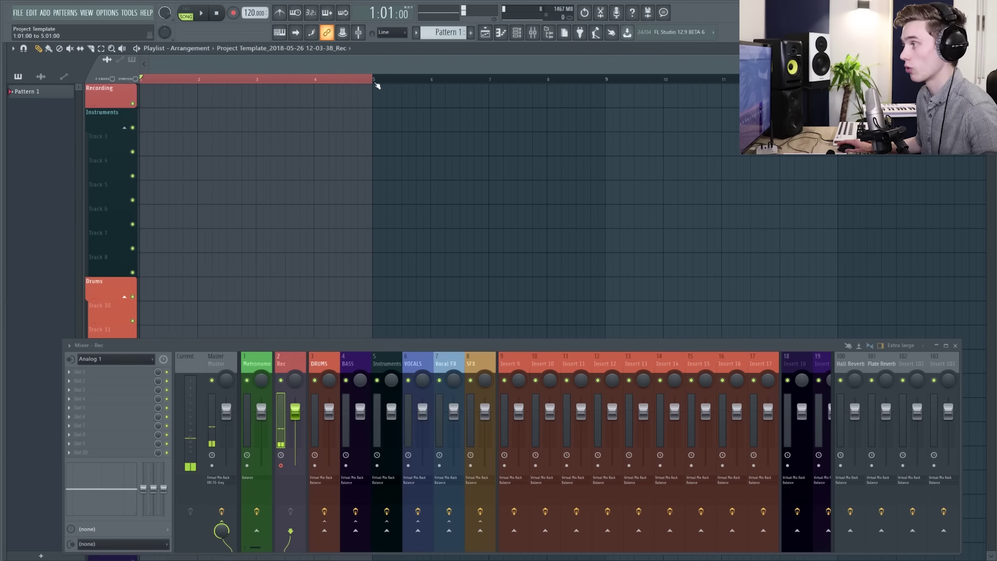
# With countdown on, record a vocal take into the playlist as an audio clip, then stop
pyautogui.click(310, 13)
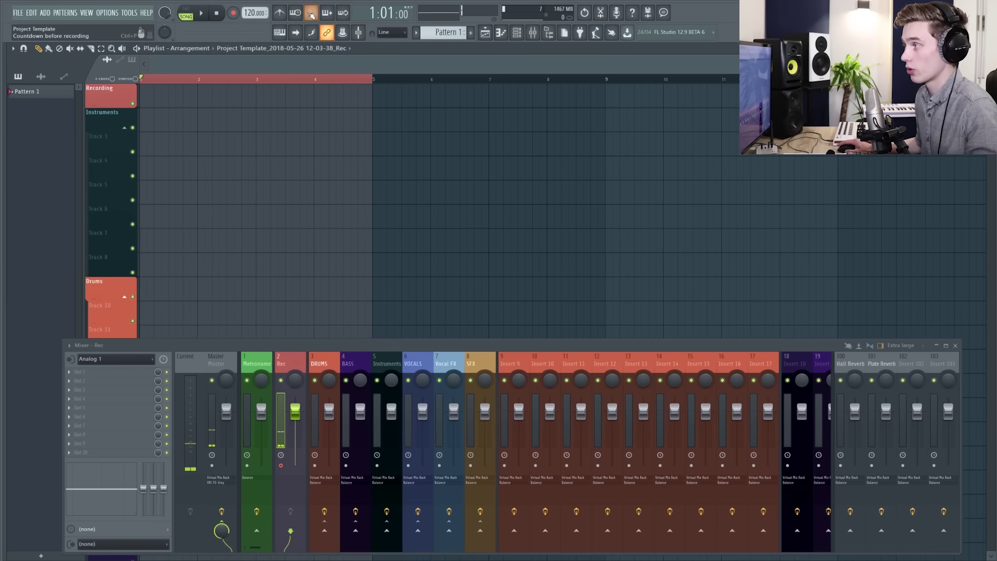
pyautogui.click(234, 15)
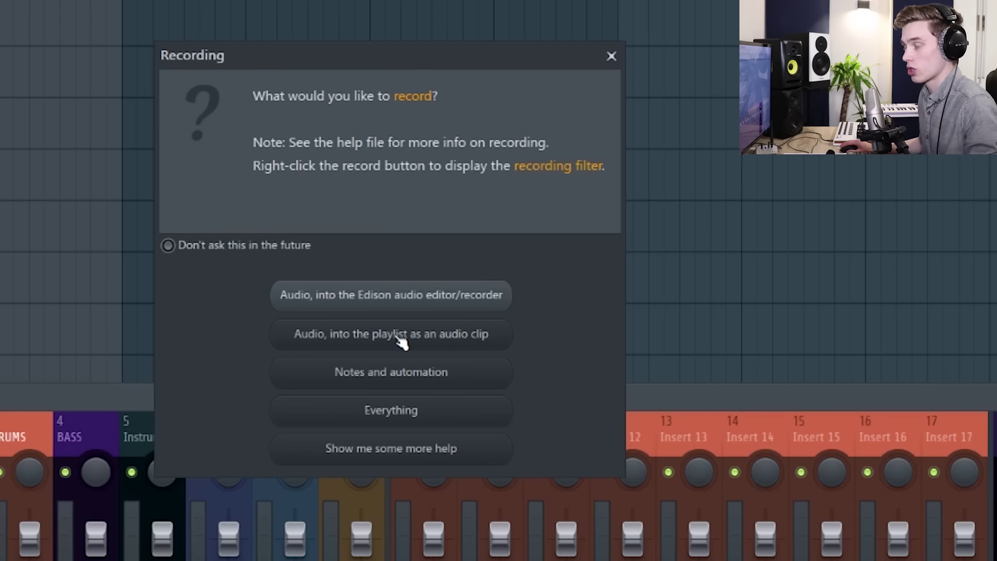
pyautogui.click(402, 337)
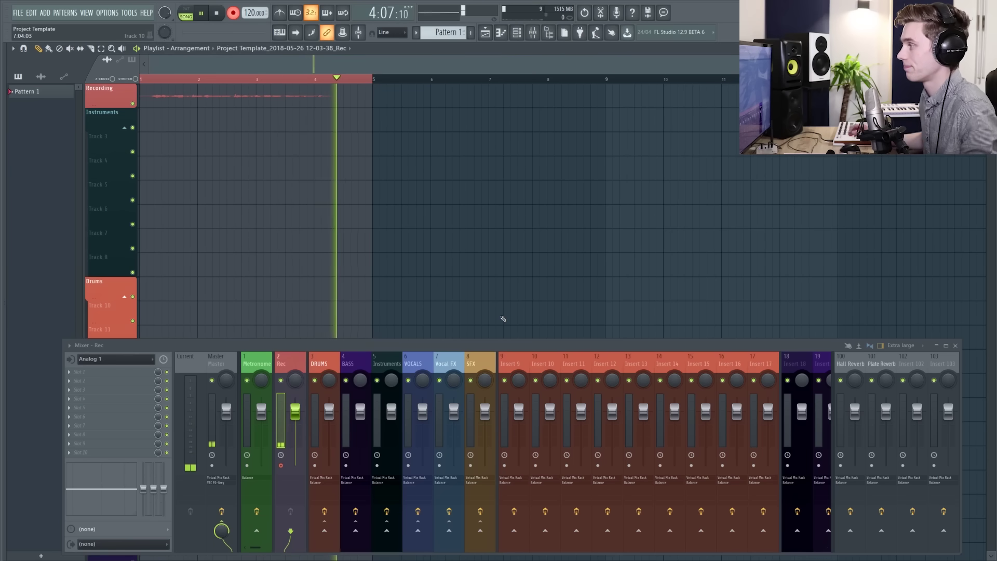
pyautogui.press('space')
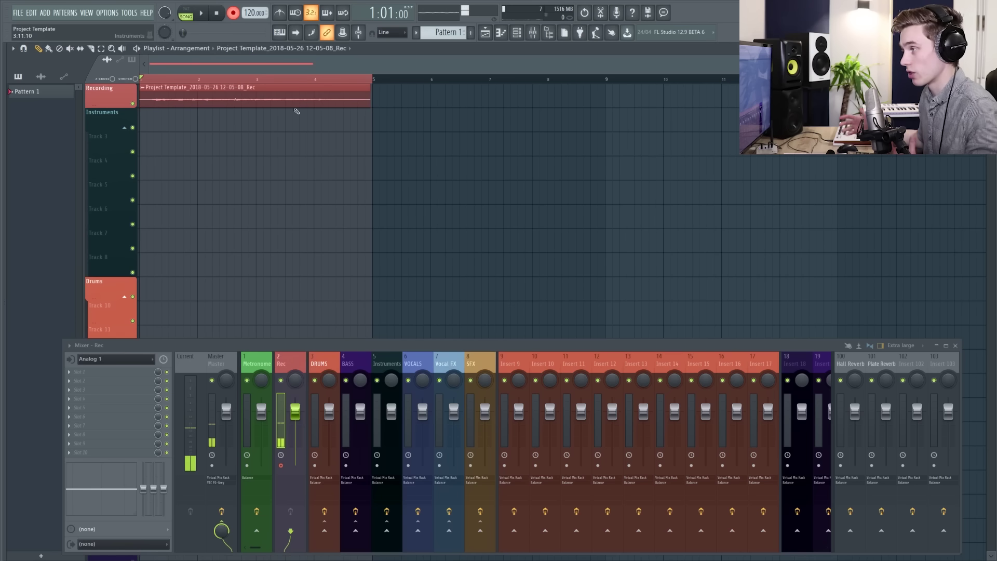
# Make the Recording track taller and route the recorded clip to mixer track 6, VOCALS
pyautogui.moveTo(102, 105); pyautogui.dragTo(102, 127)
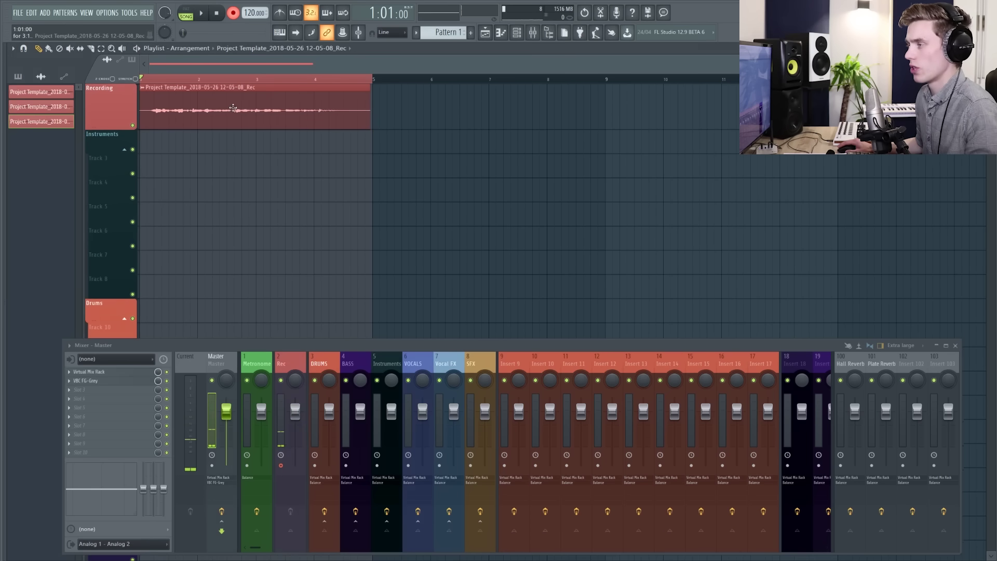
pyautogui.doubleClick(229, 105)
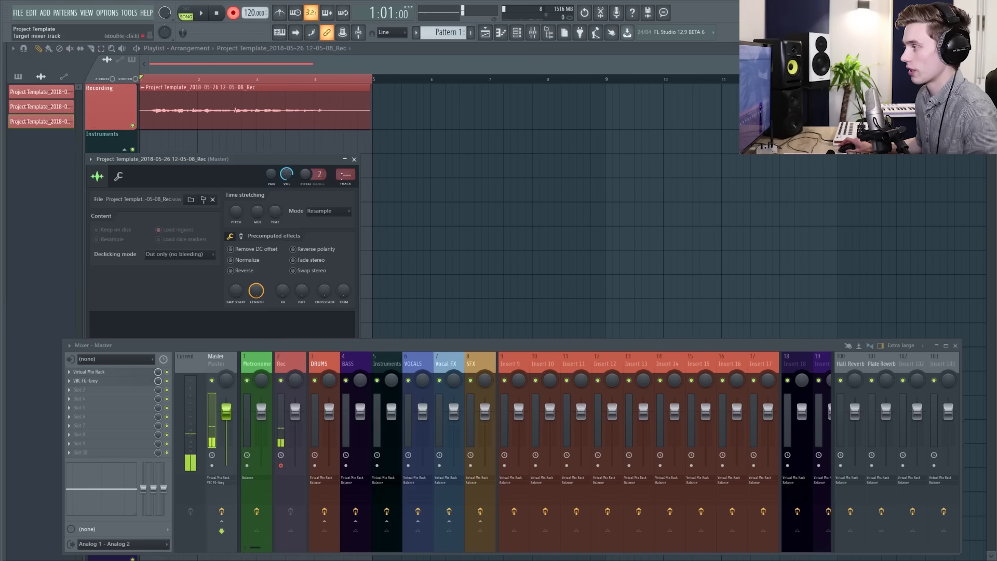
pyautogui.scroll(7, 345, 175)
pyautogui.scroll(-1, 345, 175)
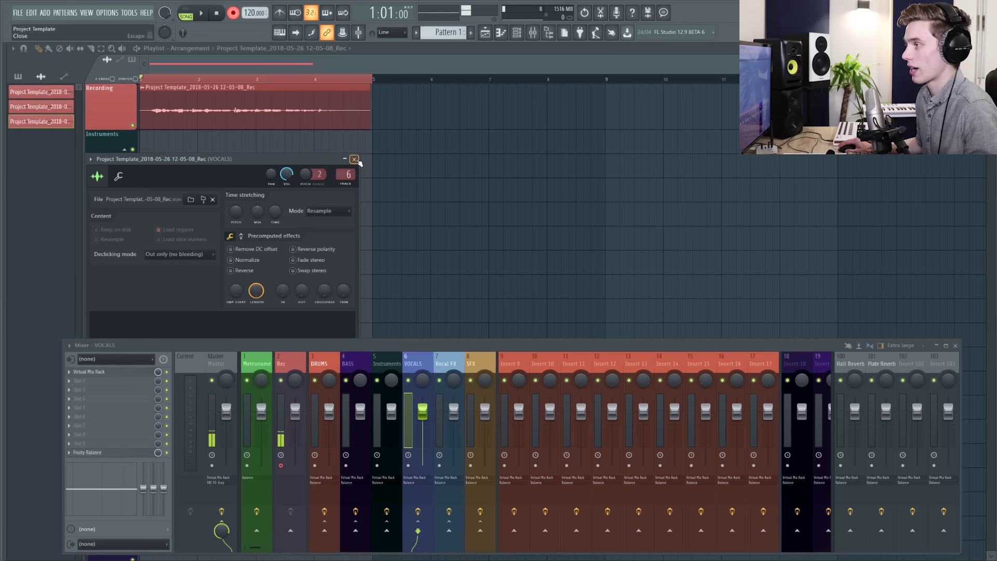
pyautogui.click(354, 159)
# Rename the clip's channel to 'Vocal' and delete the clip from the playlist
pyautogui.doubleClick(191, 96)
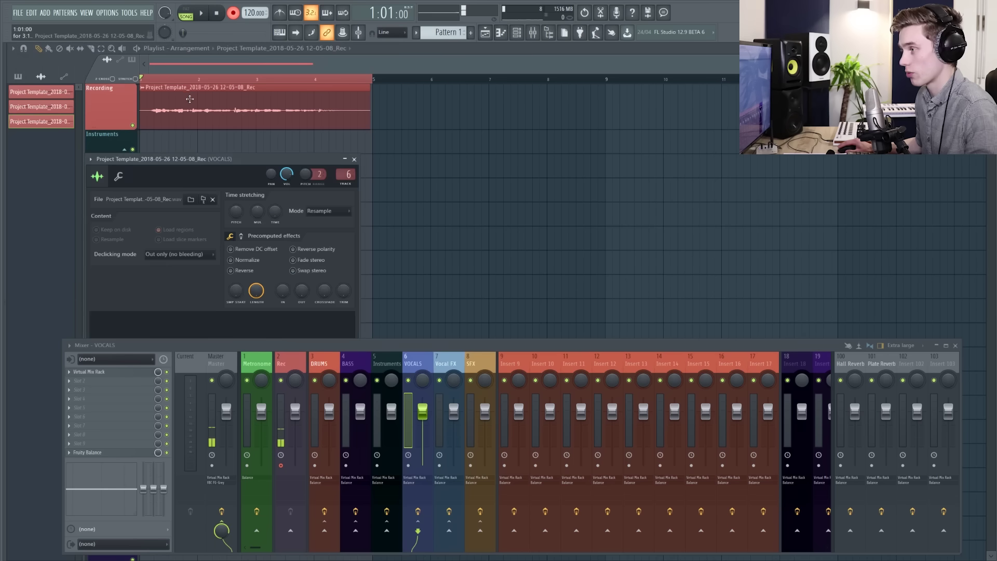
pyautogui.press('F2')
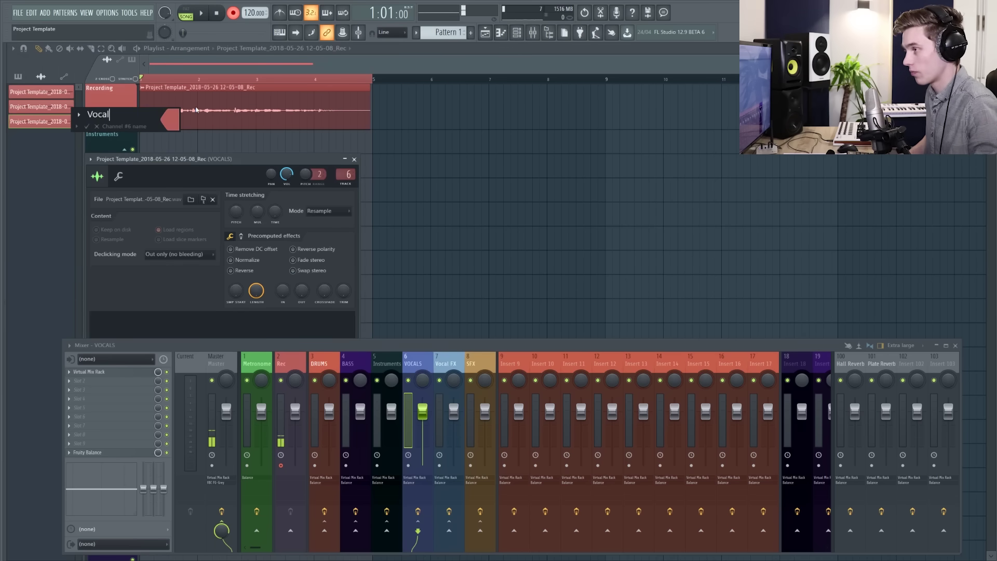
pyautogui.press('Return')
pyautogui.press('Escape')
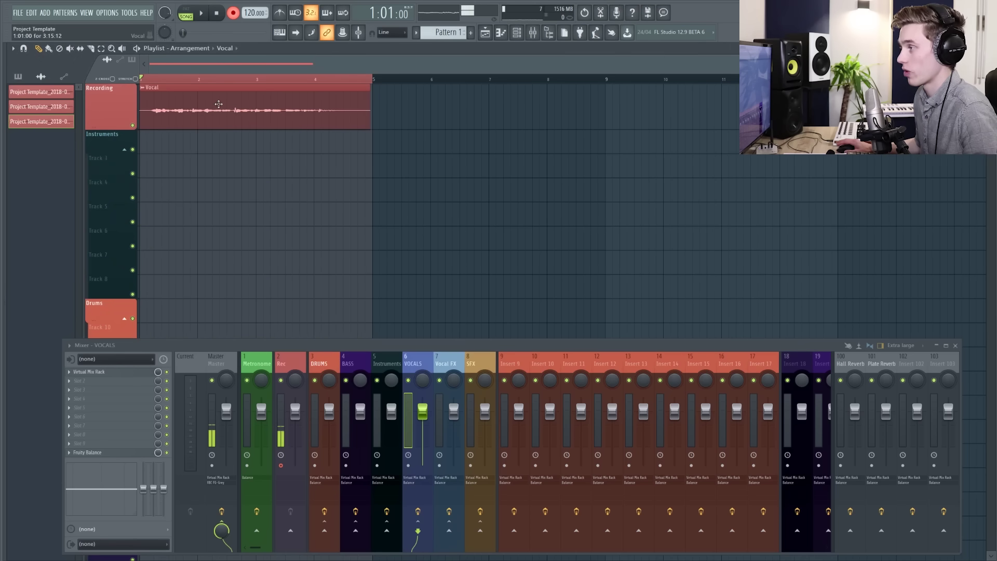
pyautogui.rightClick(219, 104)
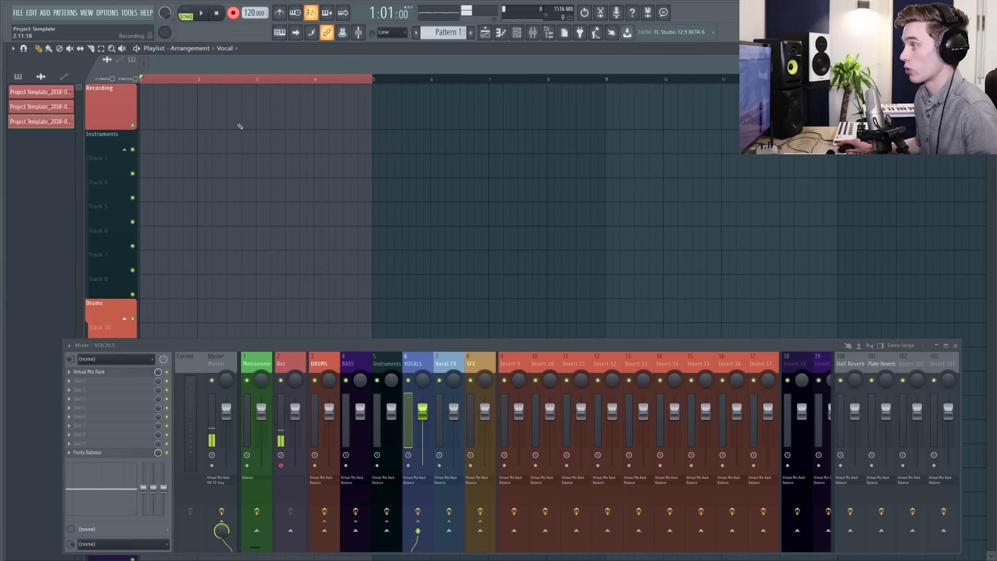
# With loop recording on and Analog 1 as the Rec input, record three audio takes into the playlist
pyautogui.click(343, 13)
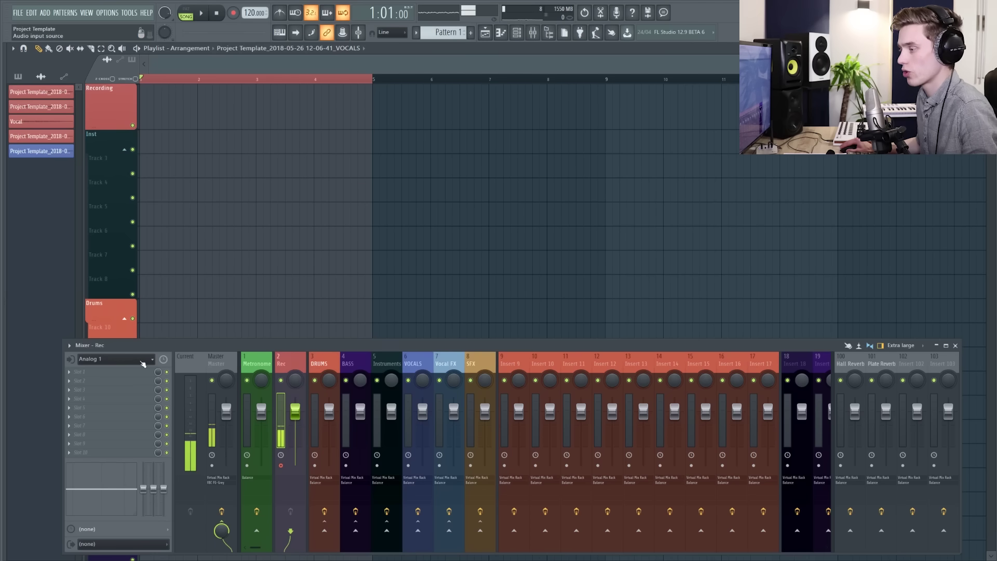
pyautogui.click(111, 359)
pyautogui.click(109, 394)
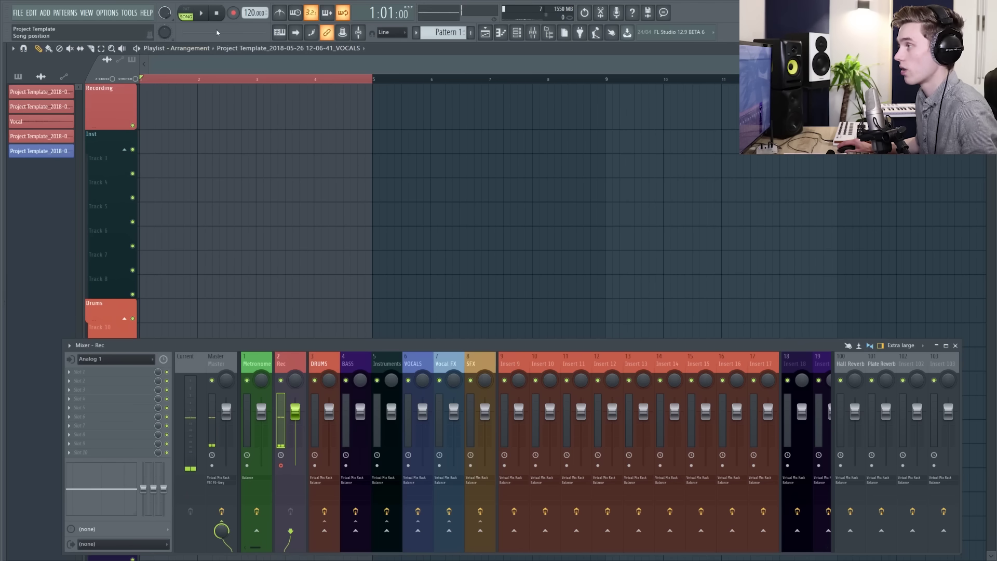
pyautogui.click(235, 14)
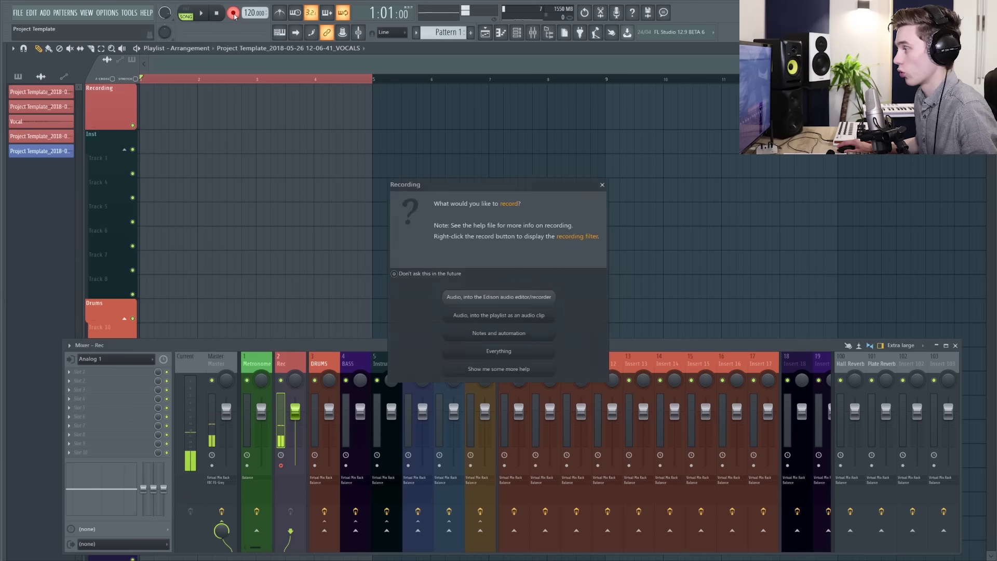
pyautogui.click(507, 319)
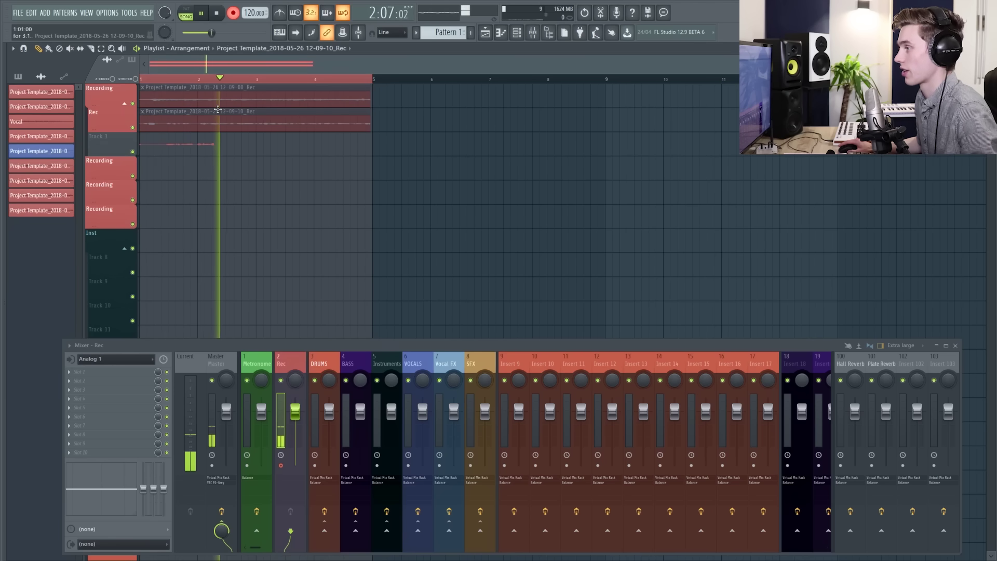
pyautogui.click(222, 16)
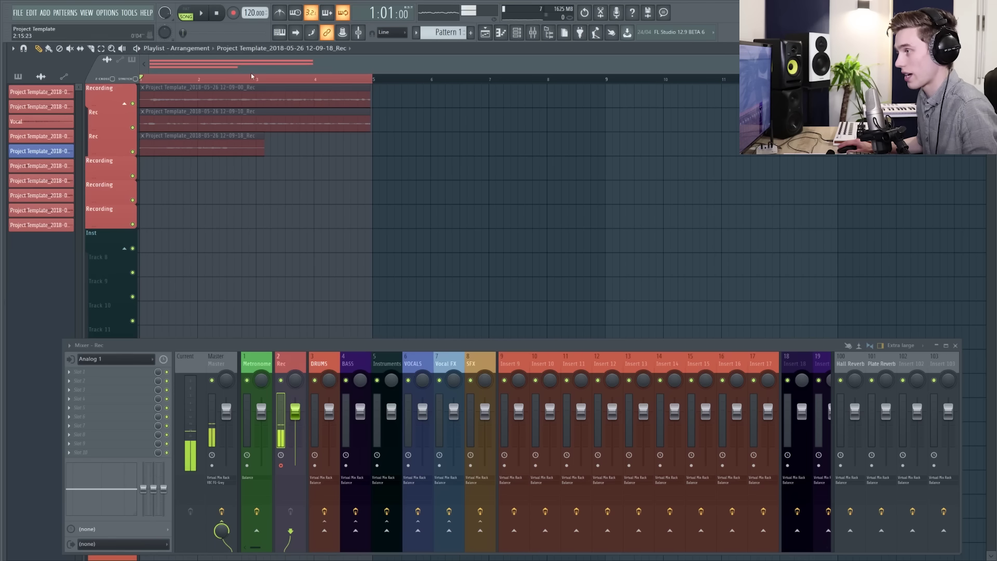
# Play back the takes, then select all three clips and mute them with Alt+M
pyautogui.press('space')
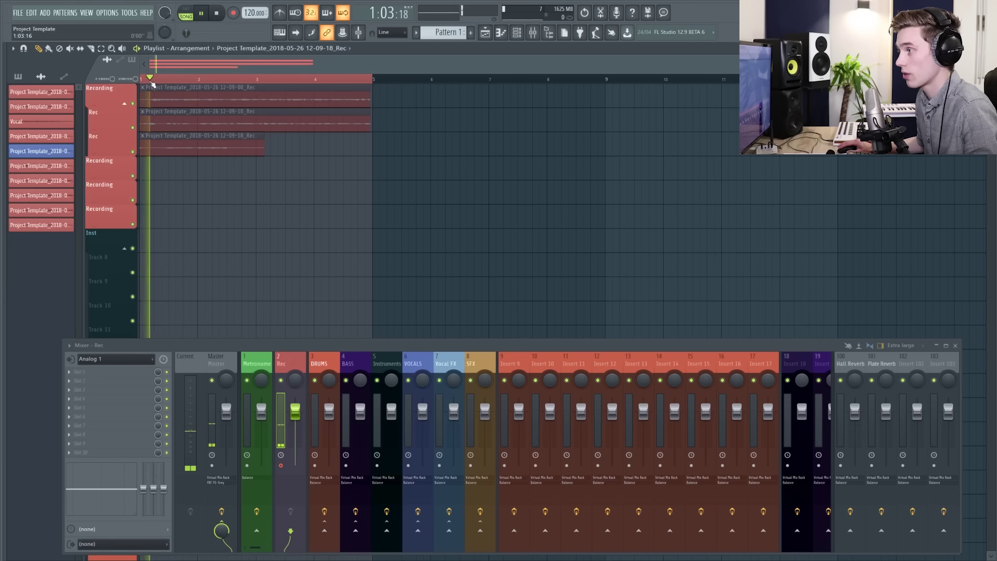
pyautogui.press('space')
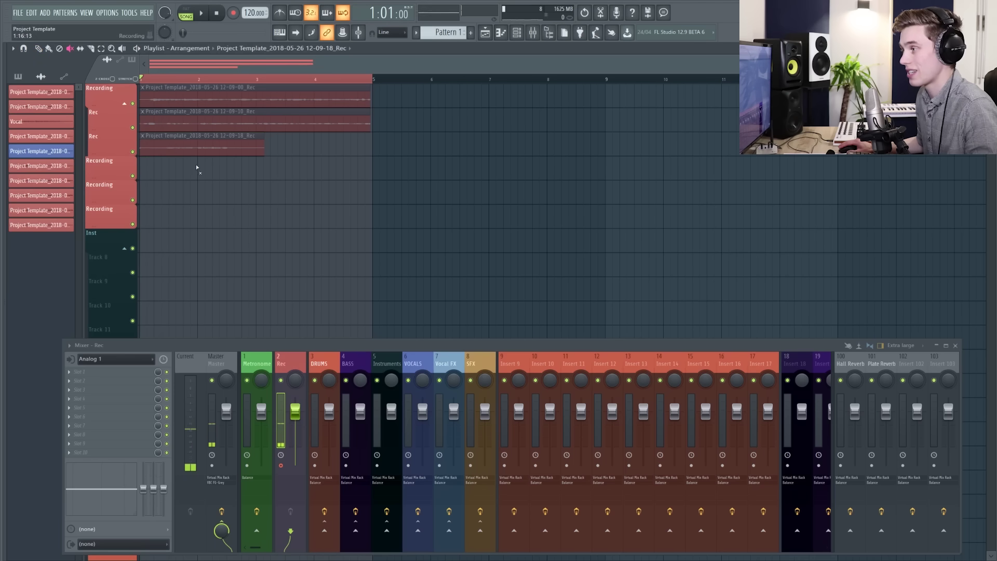
pyautogui.moveTo(195, 164); pyautogui.dragTo(196, 99)
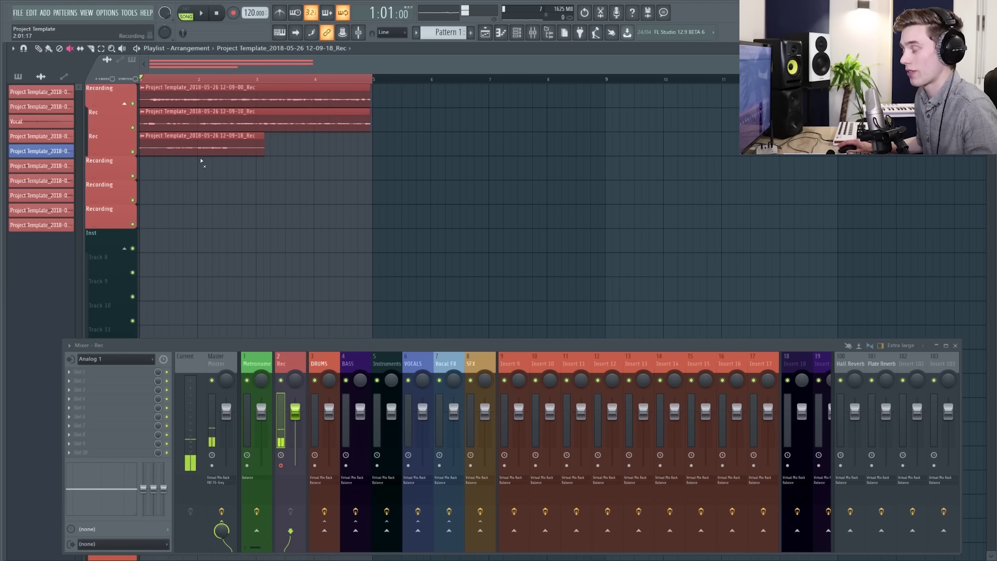
pyautogui.hotkey('alt', 'm')
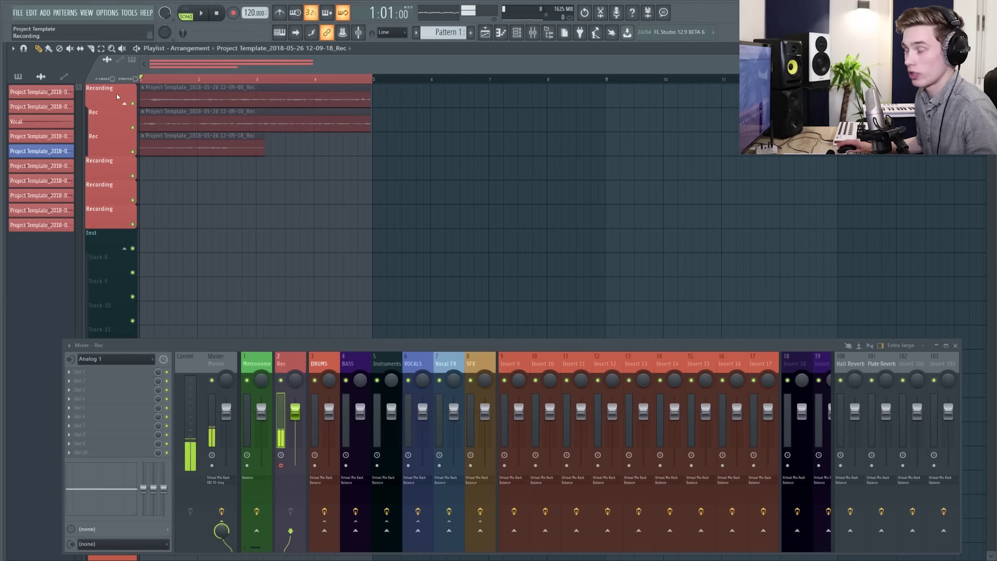
# Unmute all clips on the Recording track and switch the playlist tracks to a taller size
pyautogui.rightClick(121, 97)
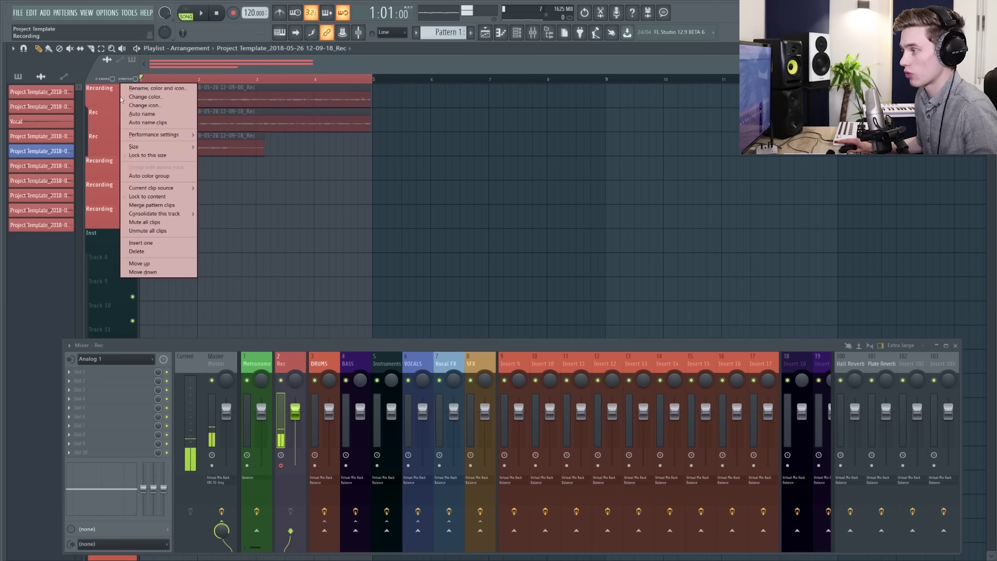
pyautogui.click(161, 231)
pyautogui.rightClick(120, 117)
pyautogui.click(258, 146)
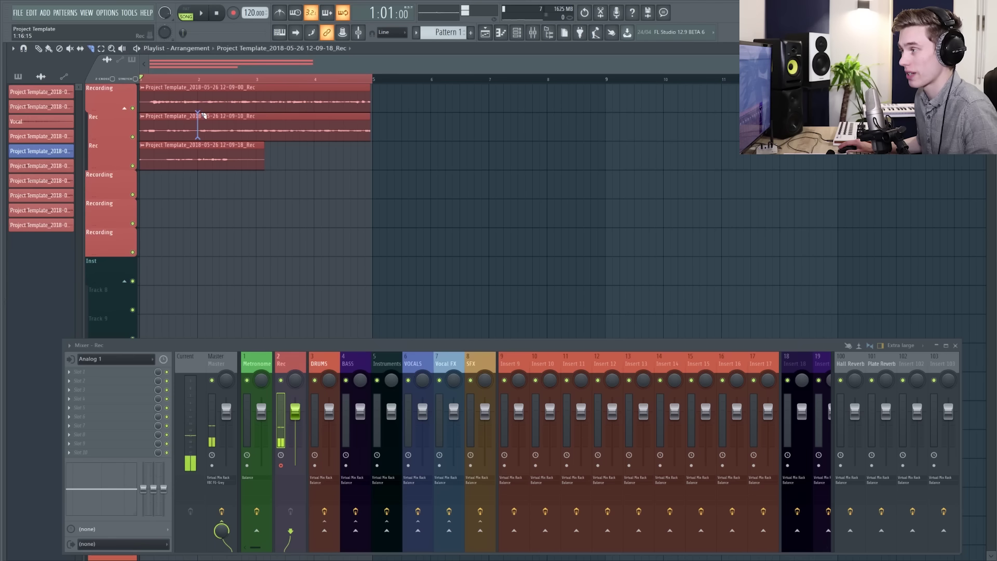
# Slice the first two takes, start the second take at bar 2, and cut the third to end near bar 2
pyautogui.moveTo(141, 117); pyautogui.dragTo(197, 116)
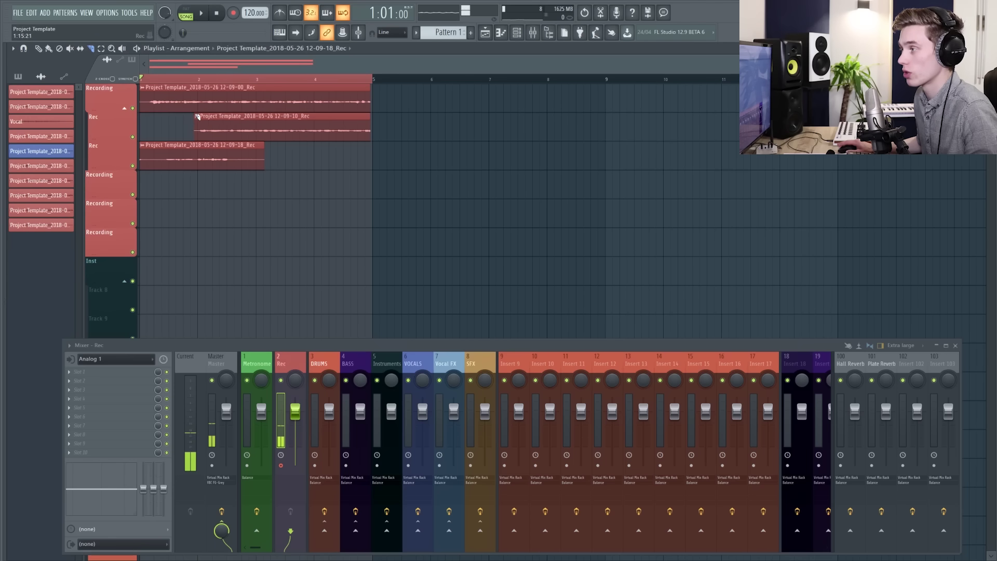
pyautogui.moveTo(289, 132); pyautogui.dragTo(292, 112)
pyautogui.click(247, 92)
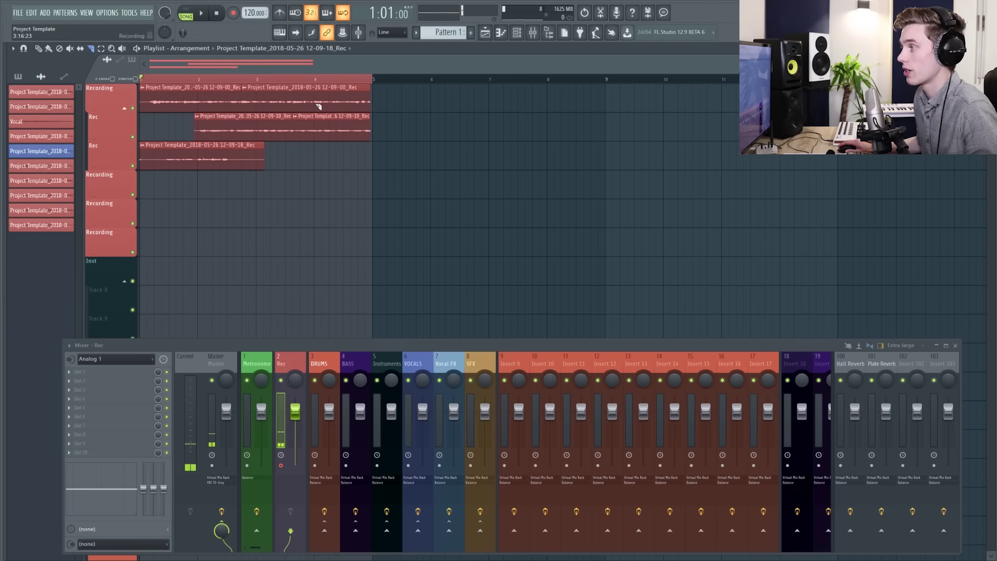
pyautogui.rightClick(316, 92)
pyautogui.rightClick(212, 158)
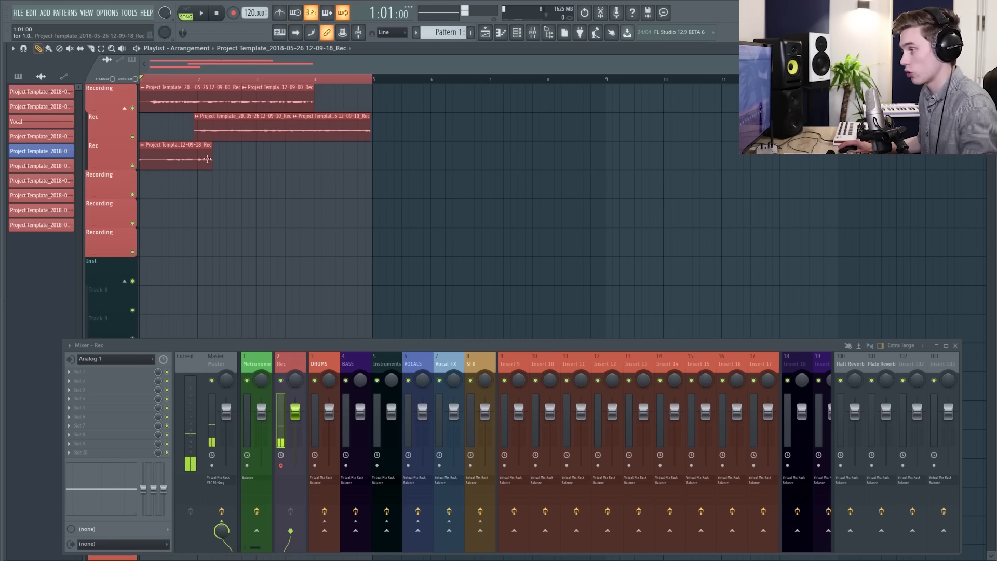
pyautogui.moveTo(213, 148); pyautogui.dragTo(194, 148)
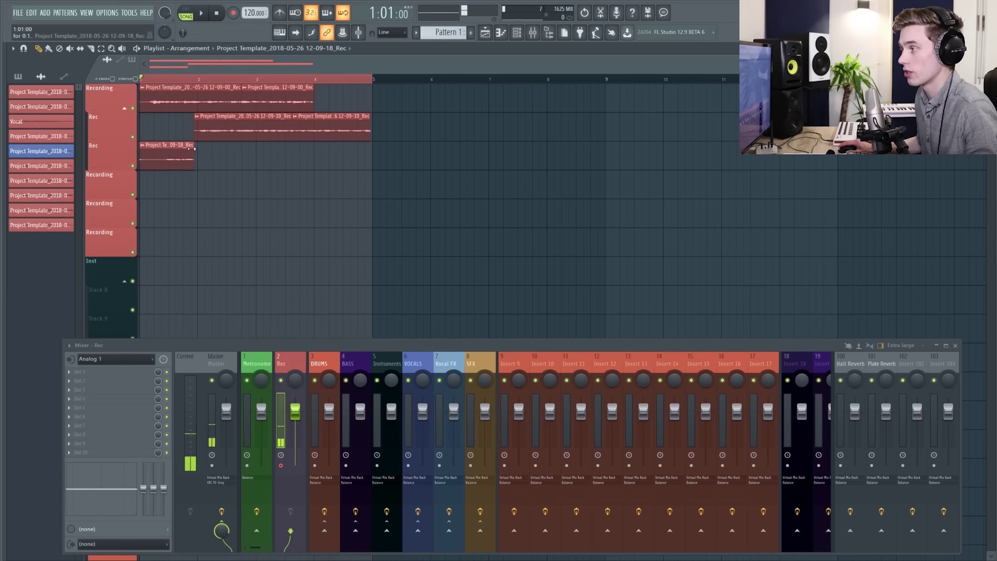
# Trim the second take's end, fit the first take to the ending through bar 5, and box-select the trimmed takes
pyautogui.rightClick(304, 118)
pyautogui.moveTo(313, 93); pyautogui.dragTo(372, 93)
pyautogui.rightClick(215, 94)
pyautogui.moveTo(245, 95); pyautogui.dragTo(294, 96)
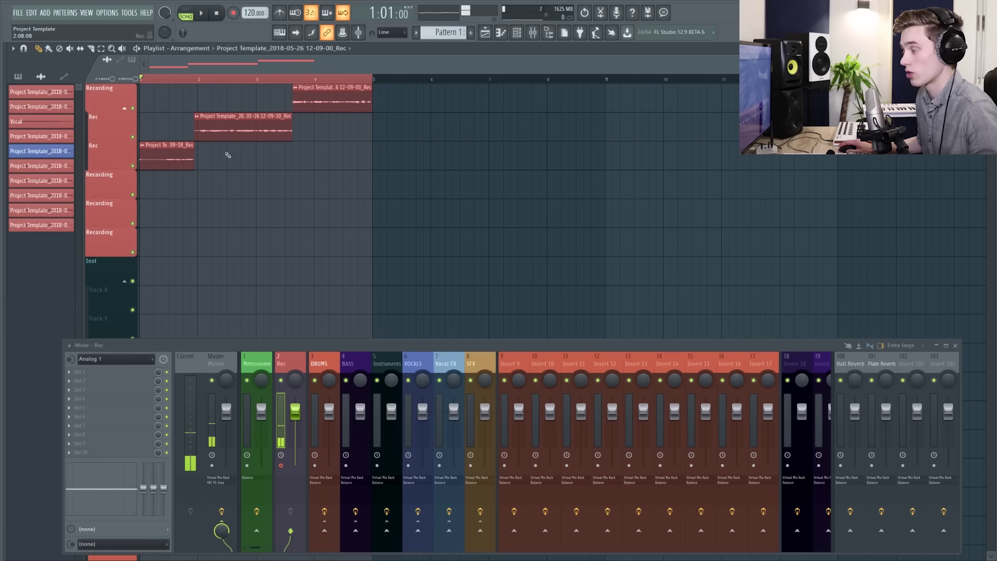
pyautogui.moveTo(373, 196); pyautogui.dragTo(156, 102)
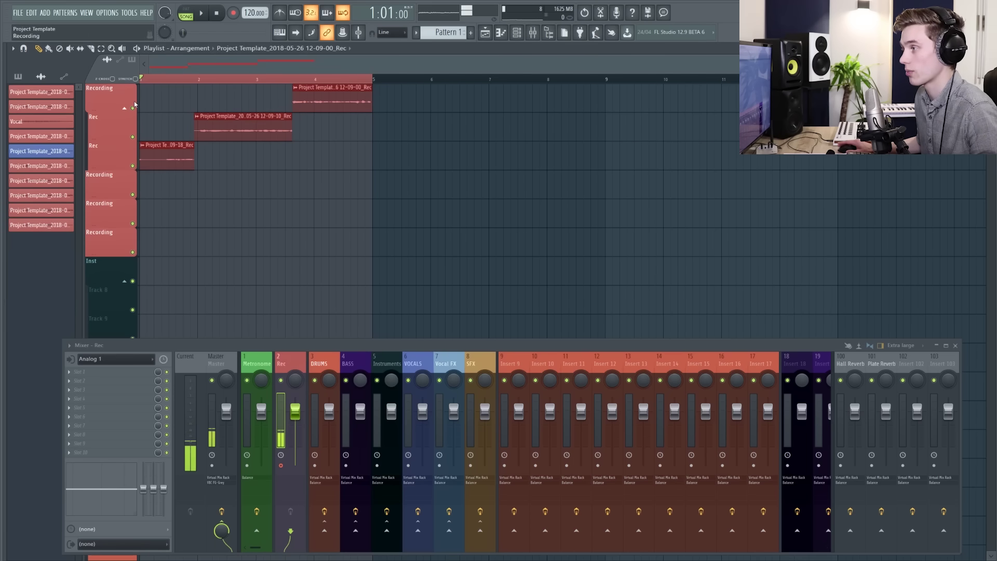
pyautogui.moveTo(381, 196); pyautogui.dragTo(142, 99)
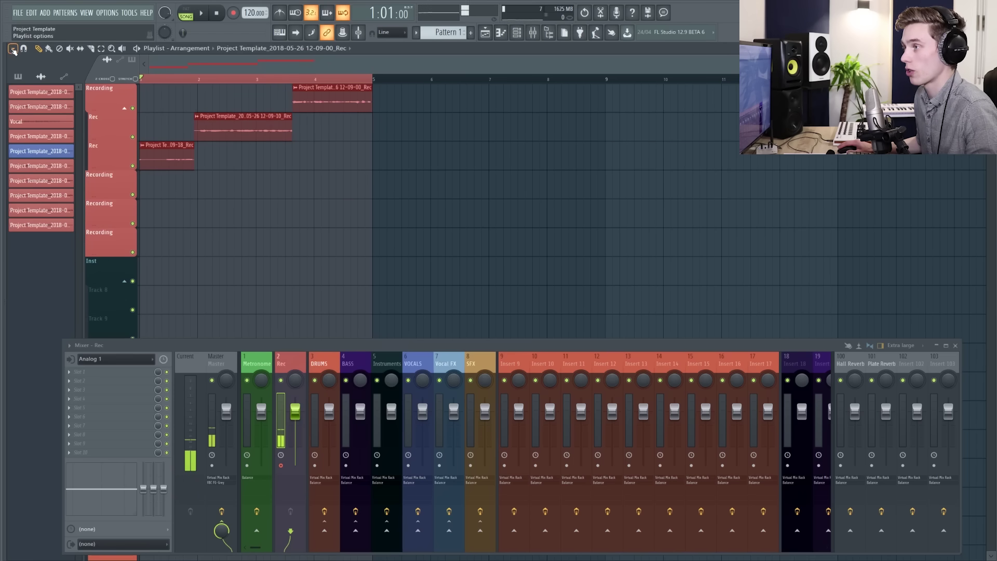
# Consolidate the selected takes into one clip from the selection start
pyautogui.click(13, 49)
pyautogui.moveTo(35, 72)
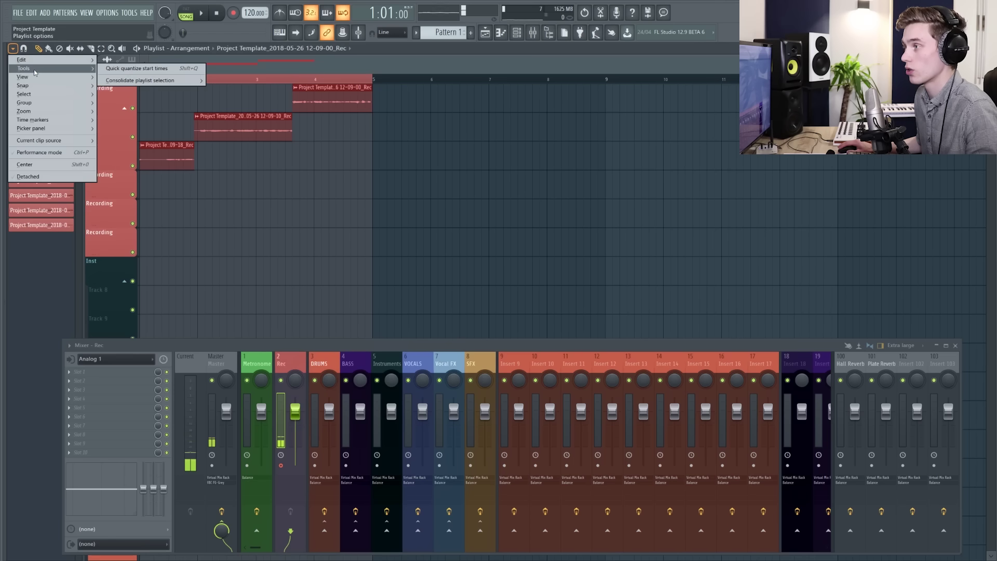
pyautogui.moveTo(140, 82)
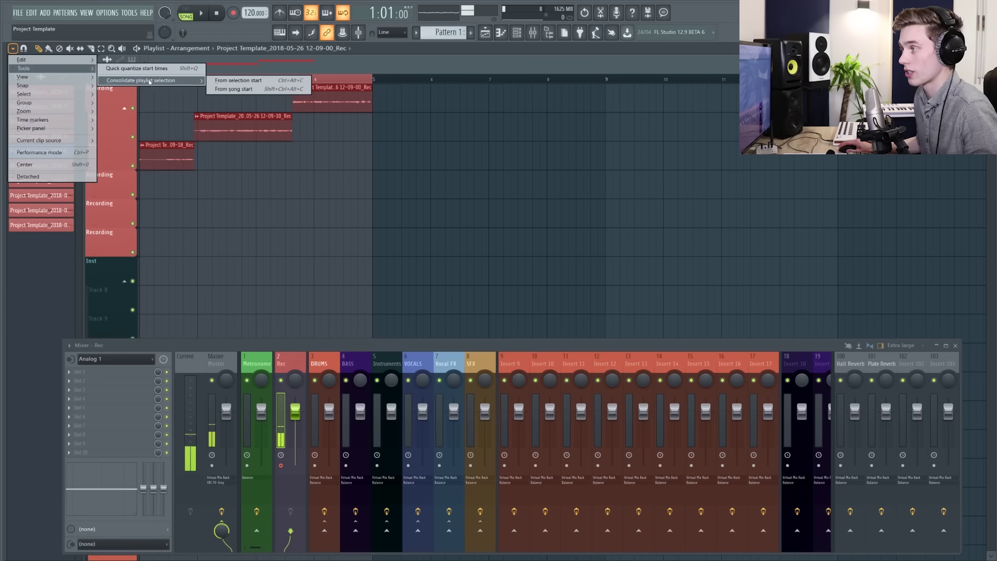
pyautogui.click(256, 84)
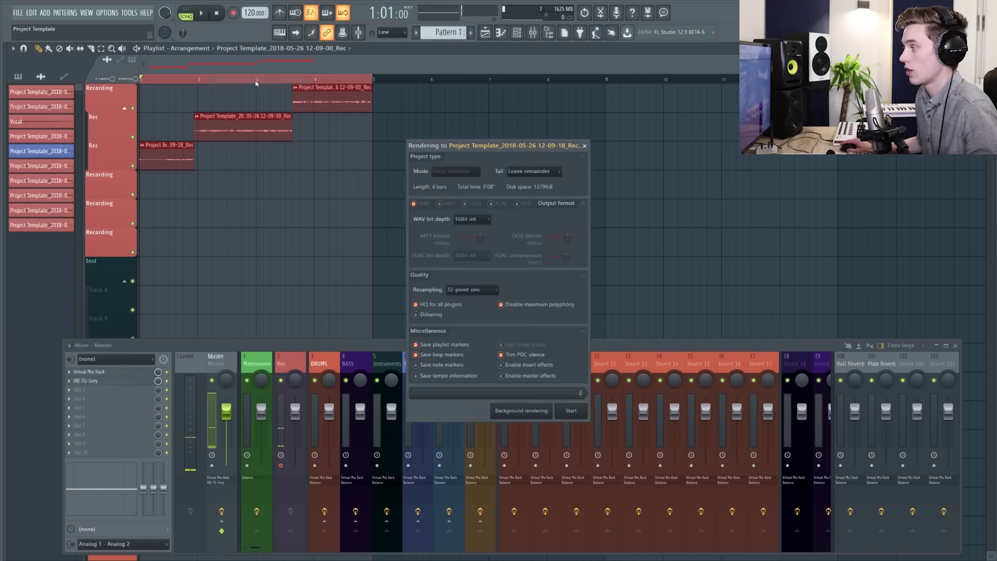
pyautogui.click(574, 414)
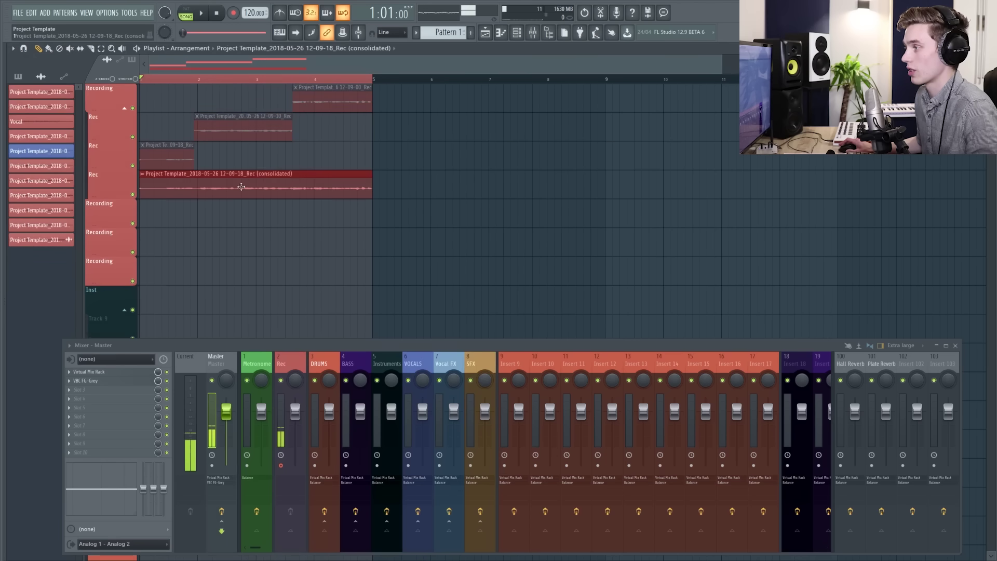
pyautogui.scroll(1, 155, 136)
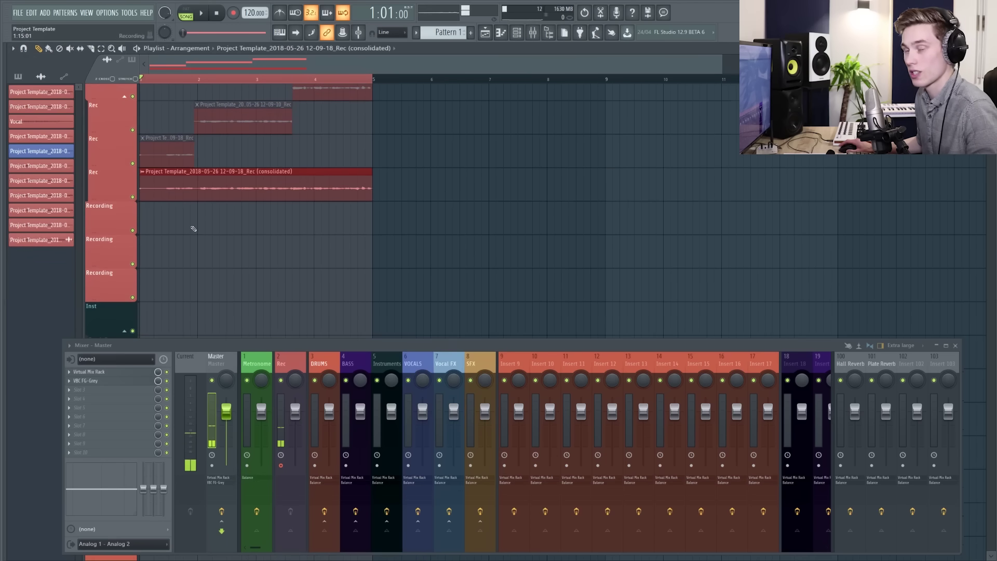
pyautogui.scroll(1, 201, 229)
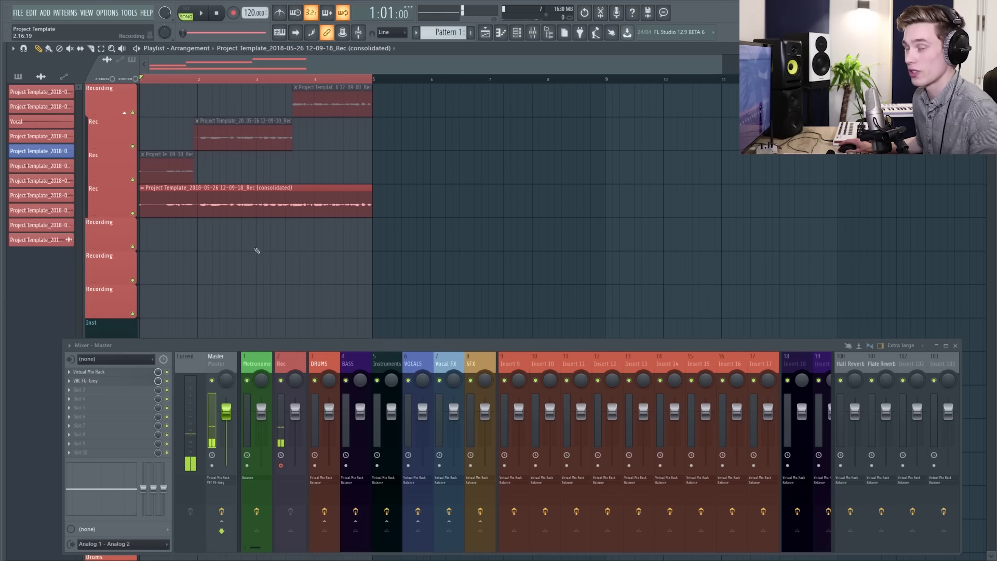
# Delete the consolidated clip, unmute the three original takes, and delete the middle take
pyautogui.rightClick(211, 215)
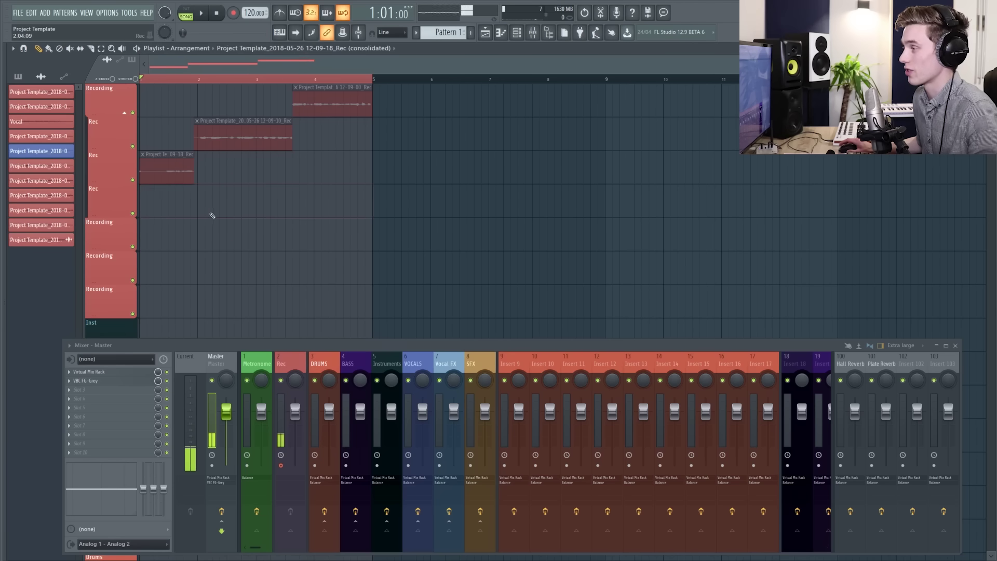
pyautogui.press('t')
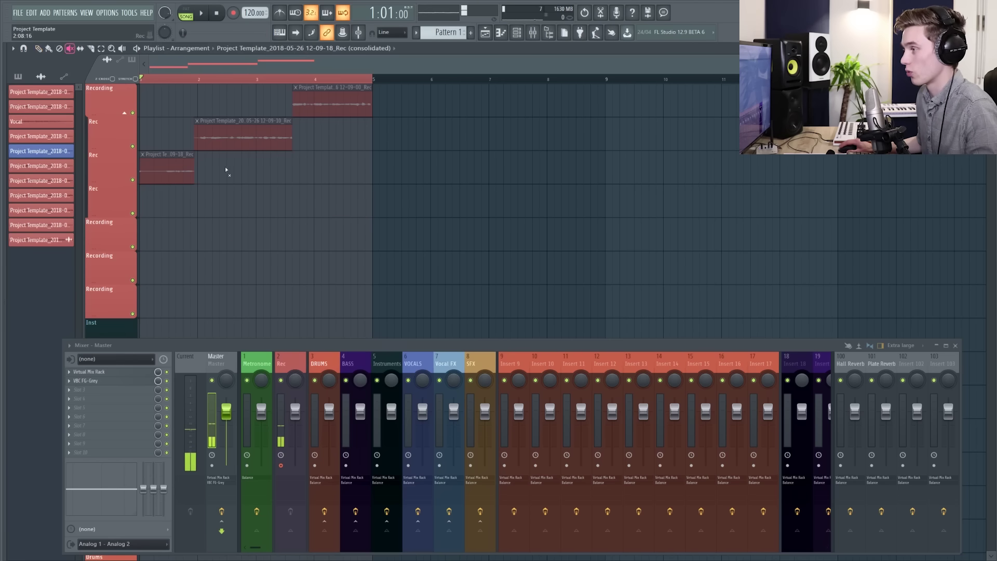
pyautogui.moveTo(192, 169)
pyautogui.mouseDown()
pyautogui.moveTo(307, 122)
pyautogui.moveTo(319, 105)
pyautogui.mouseUp()
pyautogui.press('p')
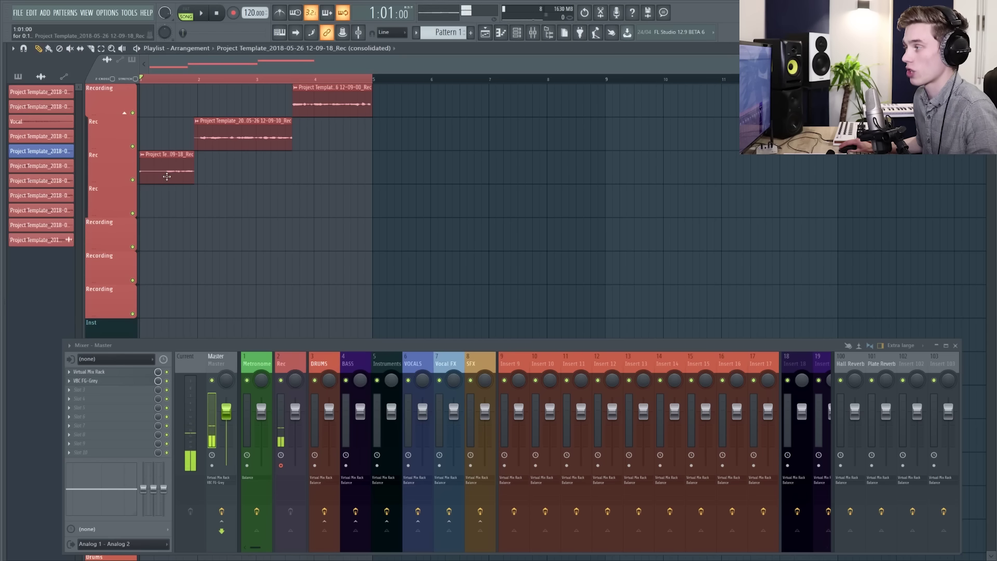
pyautogui.rightClick(253, 136)
# Add a time marker at bar 2 and make it the punch-in point
pyautogui.click(199, 79)
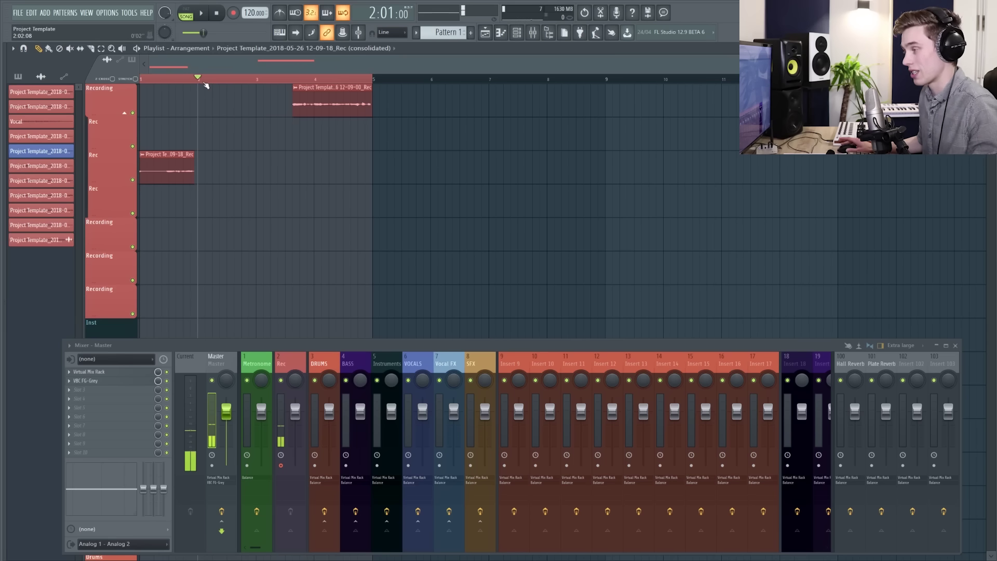
pyautogui.hotkey('alt', 't')
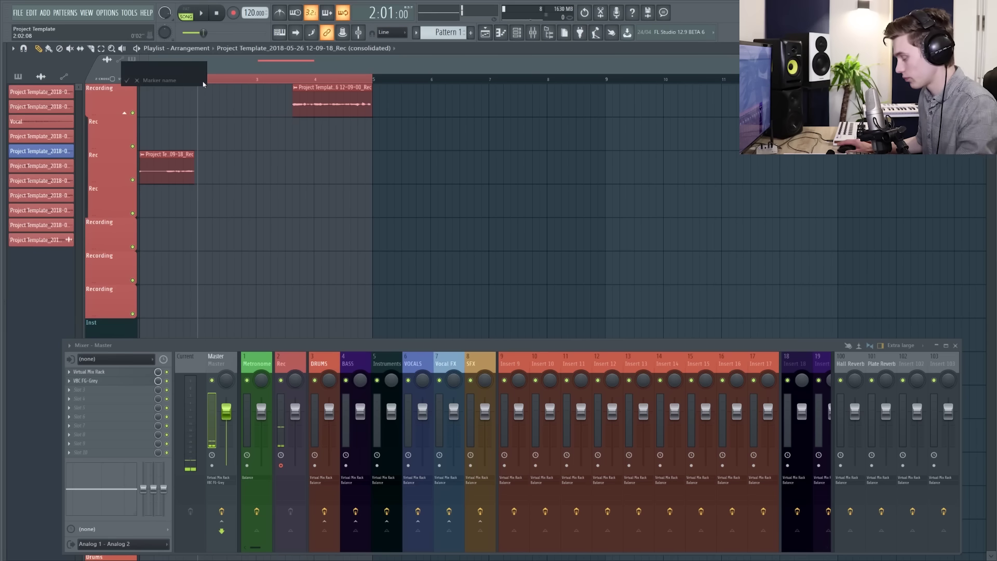
pyautogui.press('Return')
pyautogui.moveTo(139, 88); pyautogui.dragTo(195, 92)
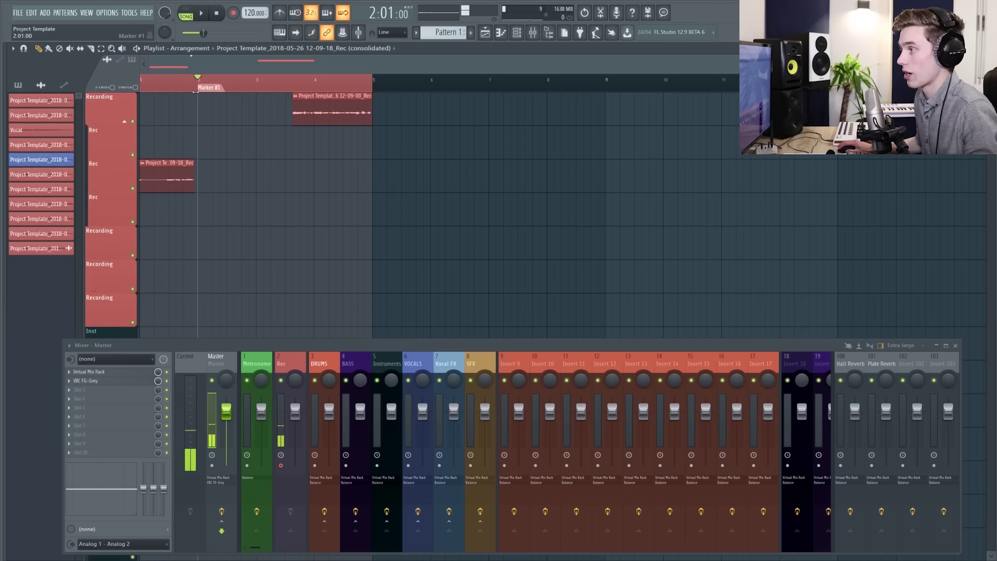
pyautogui.rightClick(209, 89)
pyautogui.rightClick(205, 87)
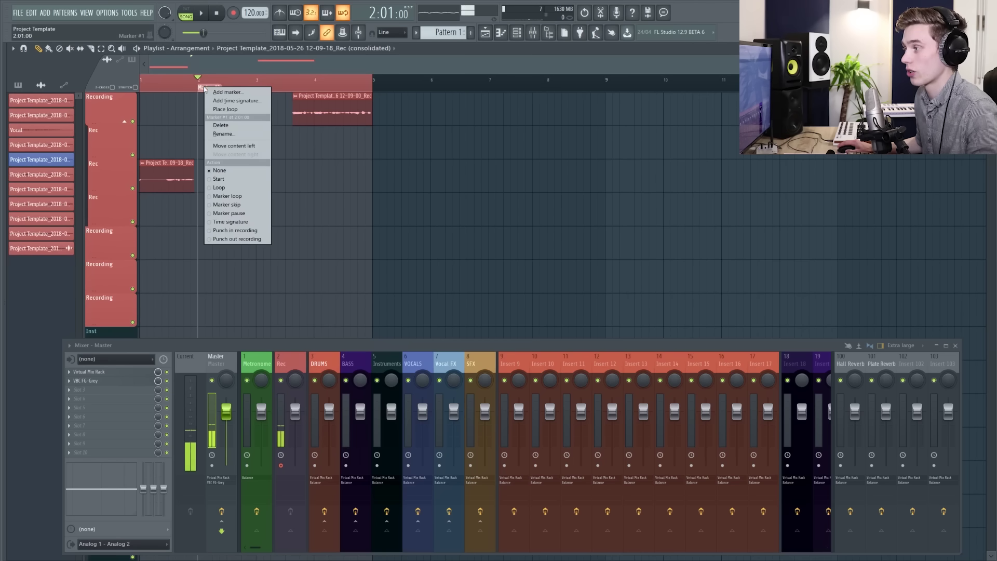
pyautogui.click(213, 231)
# Add a second marker near bar 3.6 as the punch-out point, then return to the start
pyautogui.click(293, 88)
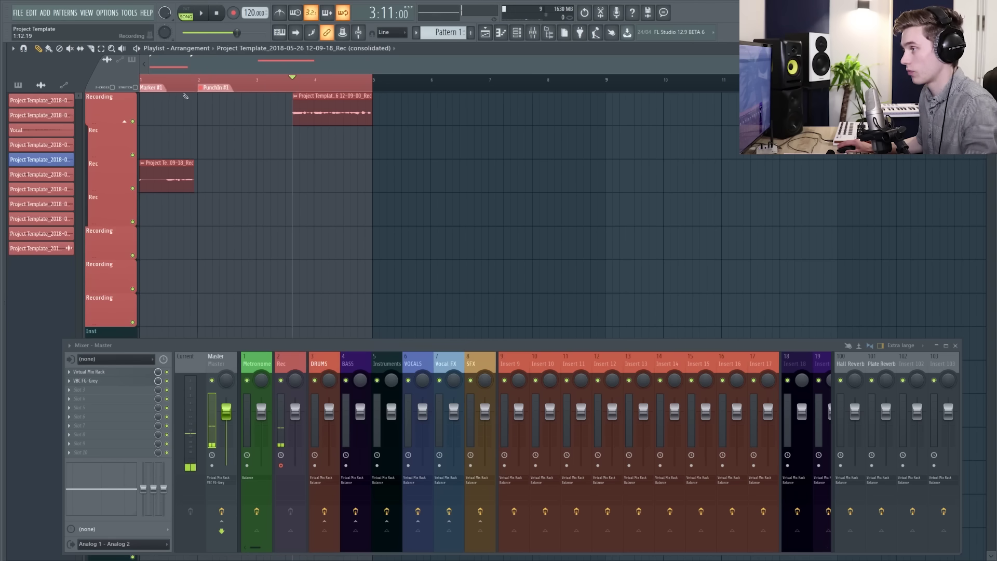
pyautogui.hotkey('alt', 't')
pyautogui.moveTo(148, 89); pyautogui.dragTo(300, 89)
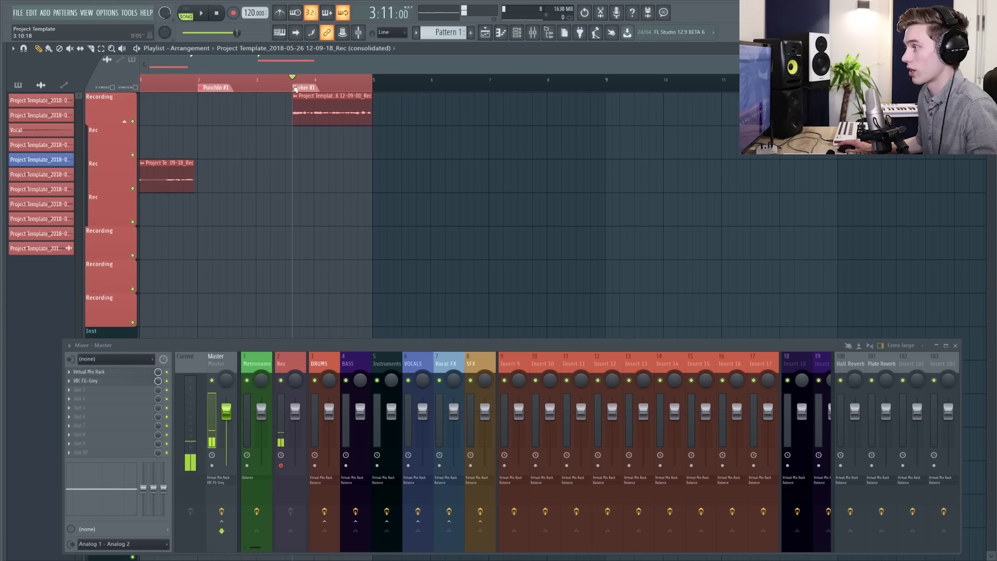
pyautogui.rightClick(301, 88)
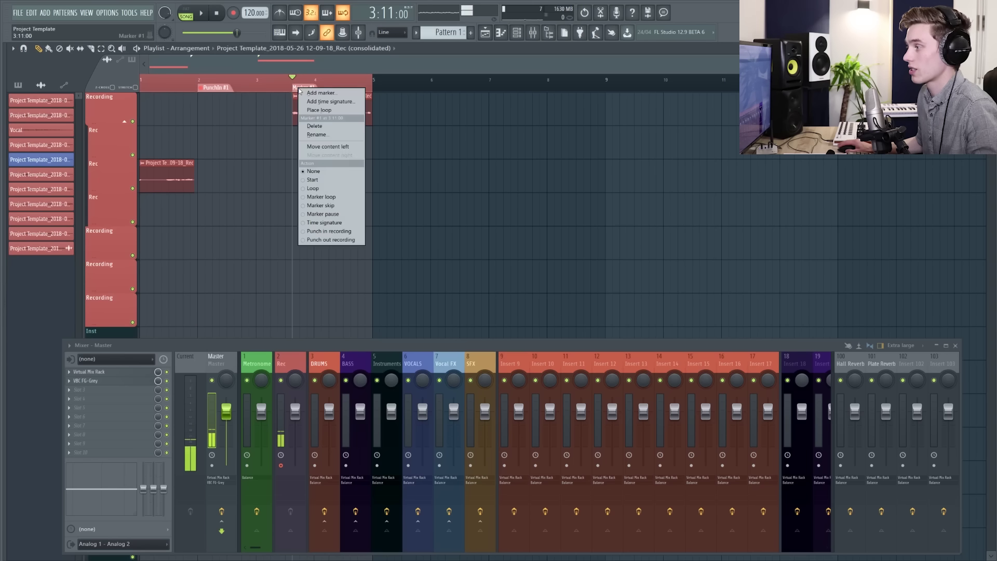
pyautogui.click(324, 240)
pyautogui.press('Home')
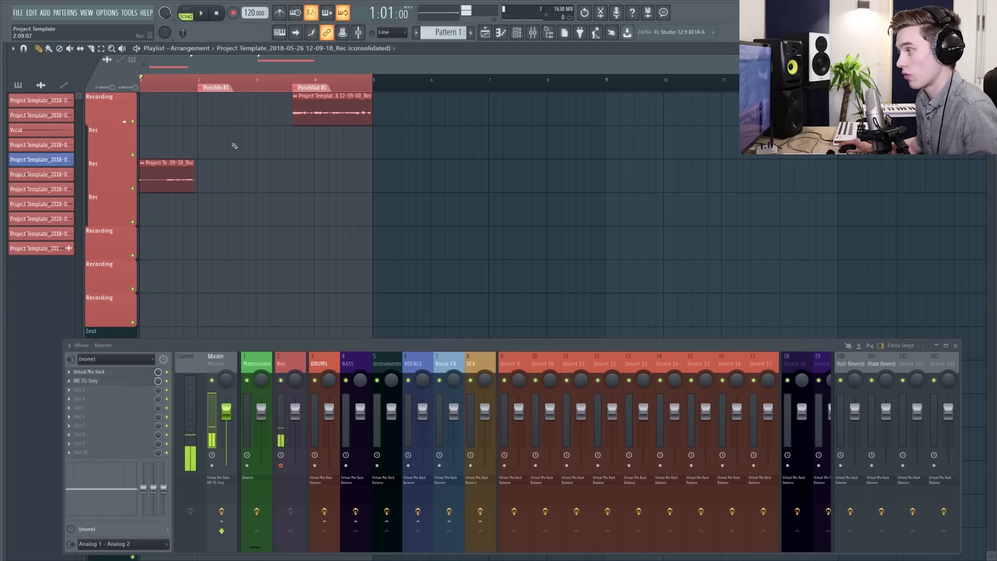
# Record a new middle take between the punch markers and unmute the new clip
pyautogui.click(202, 13)
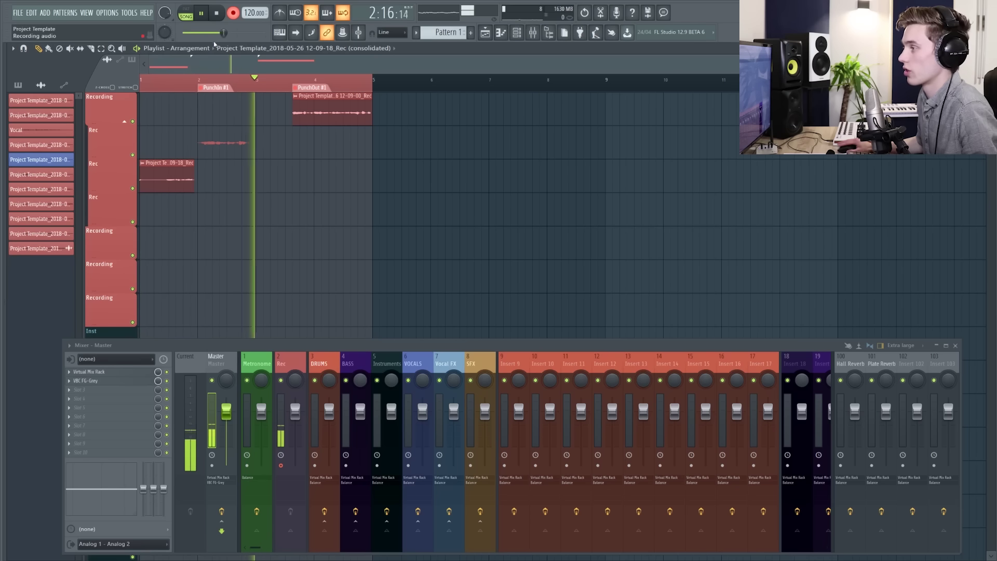
pyautogui.click(223, 14)
pyautogui.press('t')
pyautogui.click(240, 155)
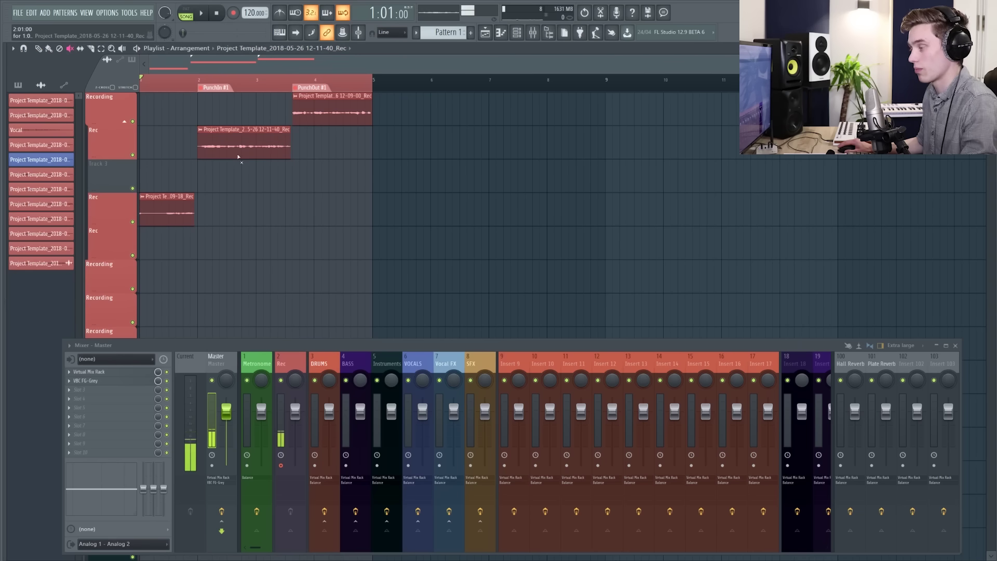
pyautogui.press('p')
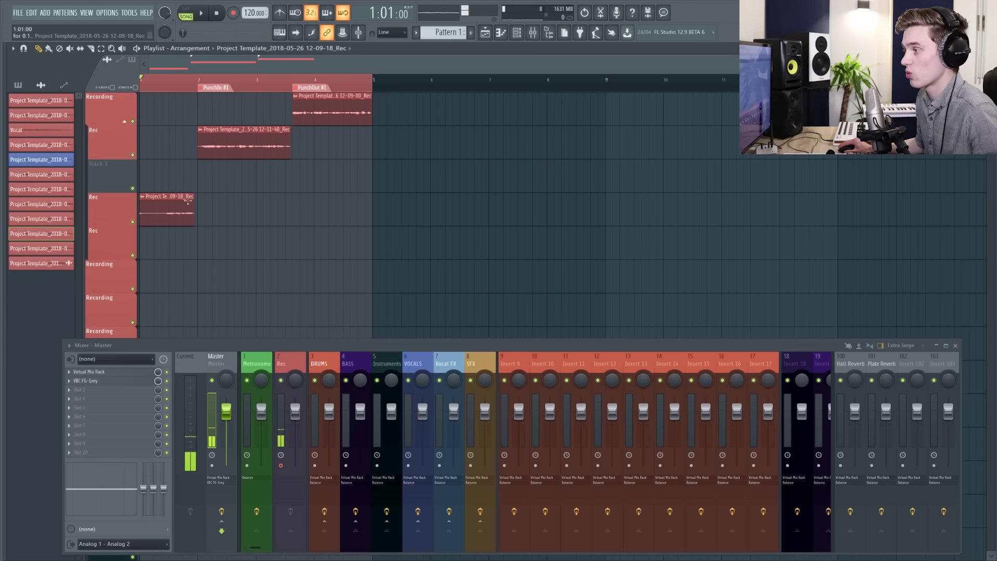
# Open the new take's clip settings, then close them
pyautogui.doubleClick(229, 145)
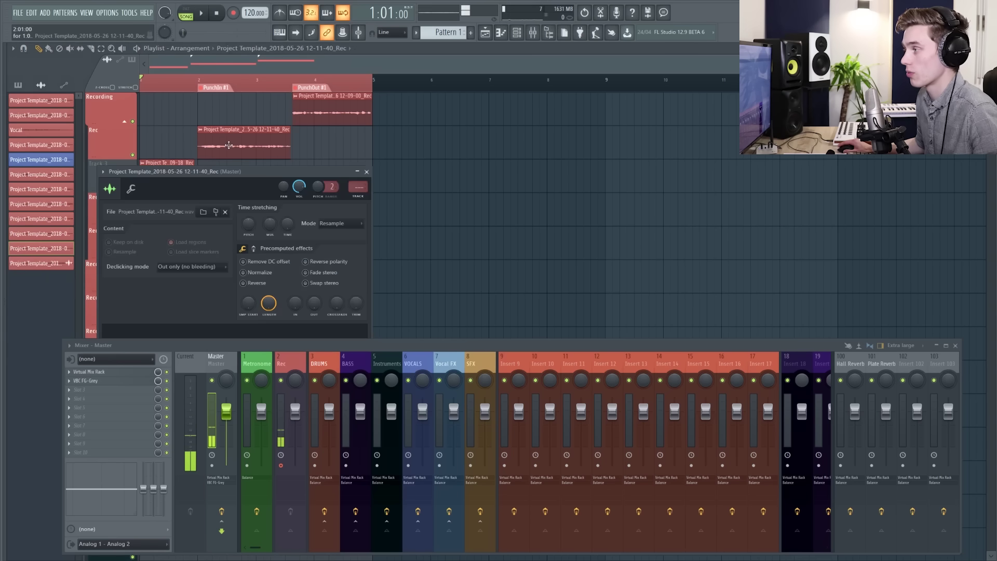
pyautogui.click(366, 171)
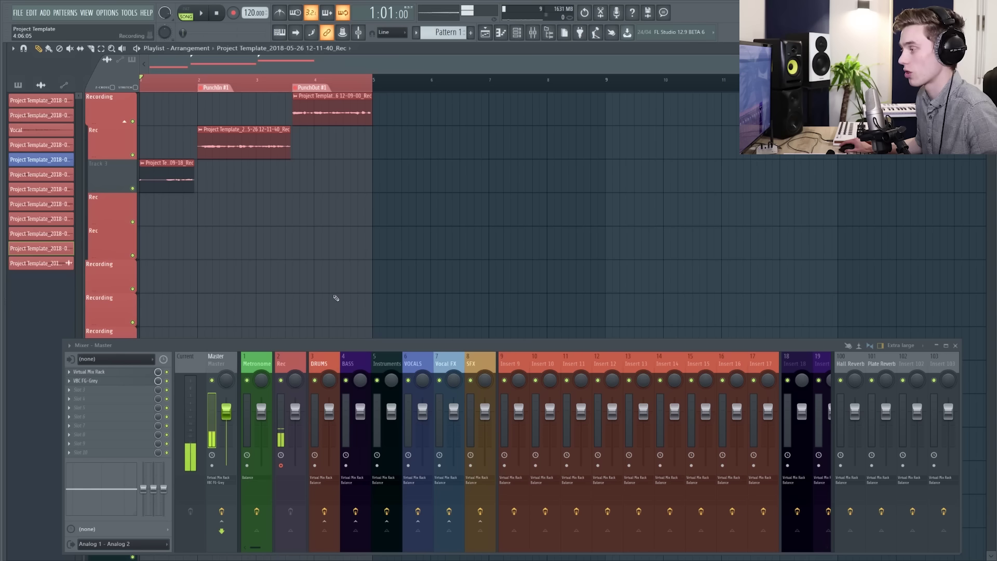